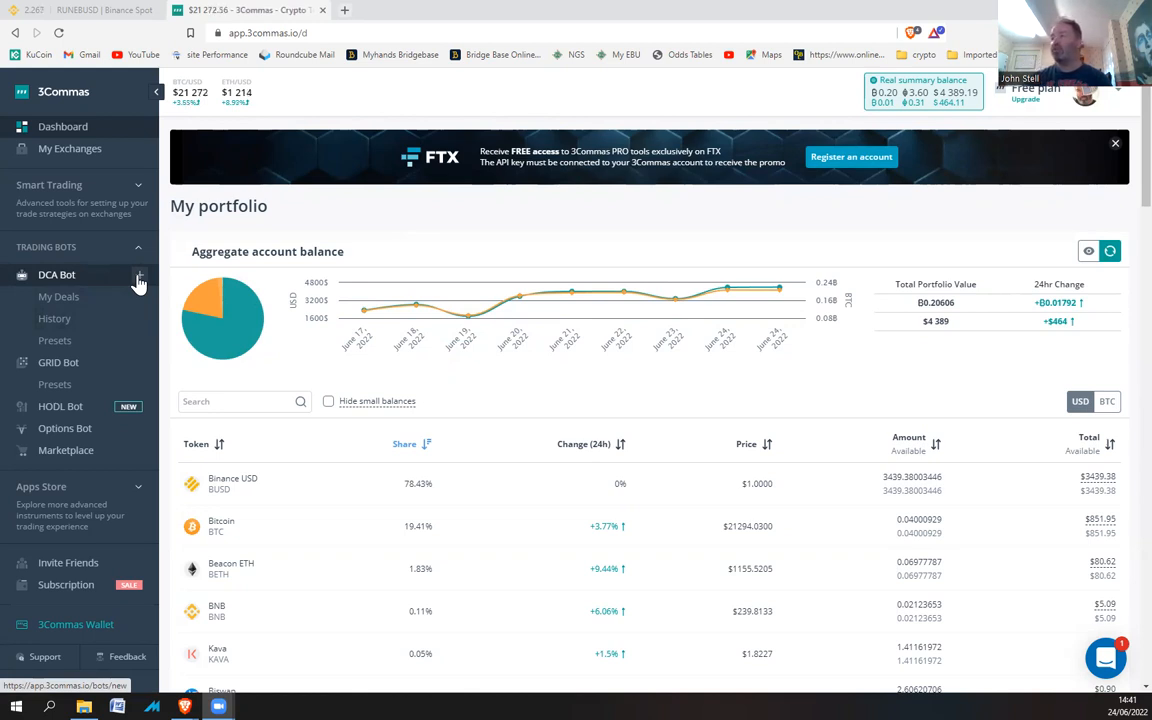
- Start creating a new DCA bot in Advanced mode
left_click(139, 277)
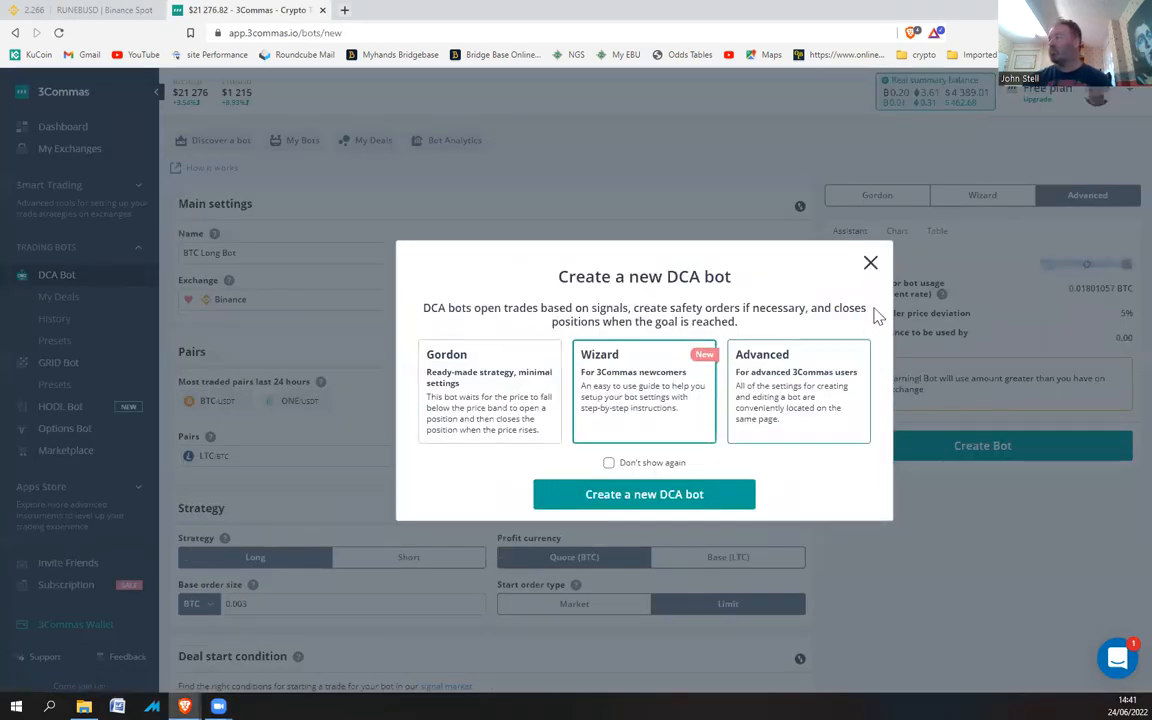
left_click(795, 412)
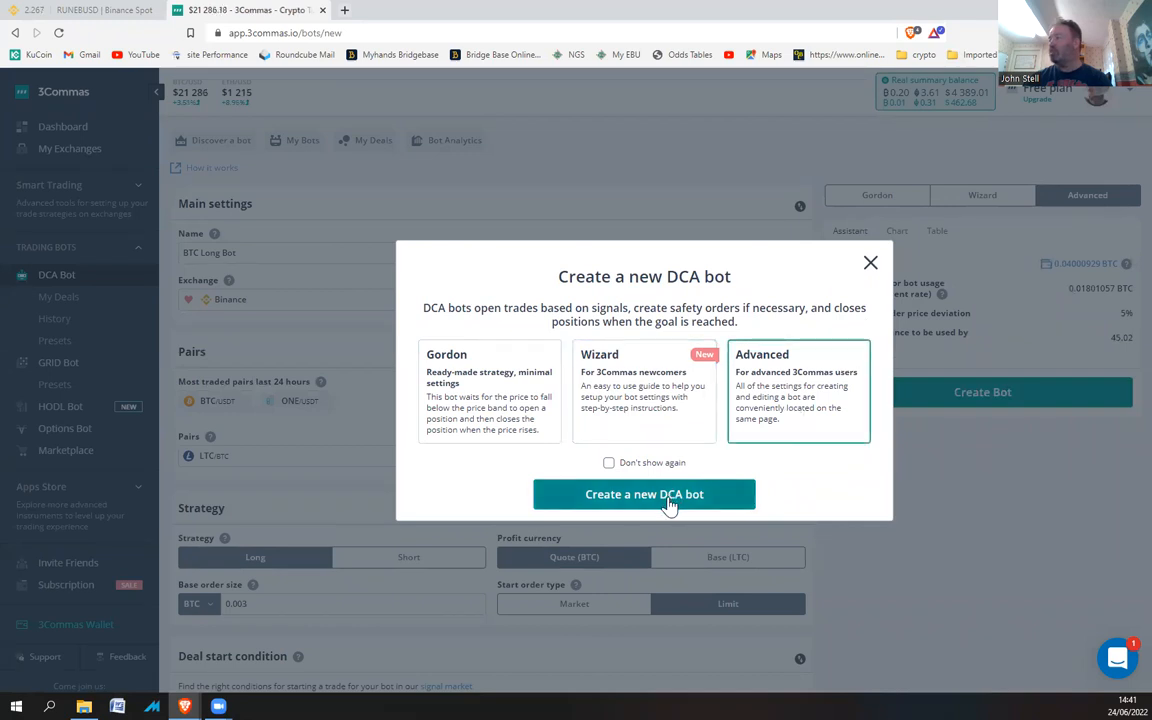
left_click(669, 500)
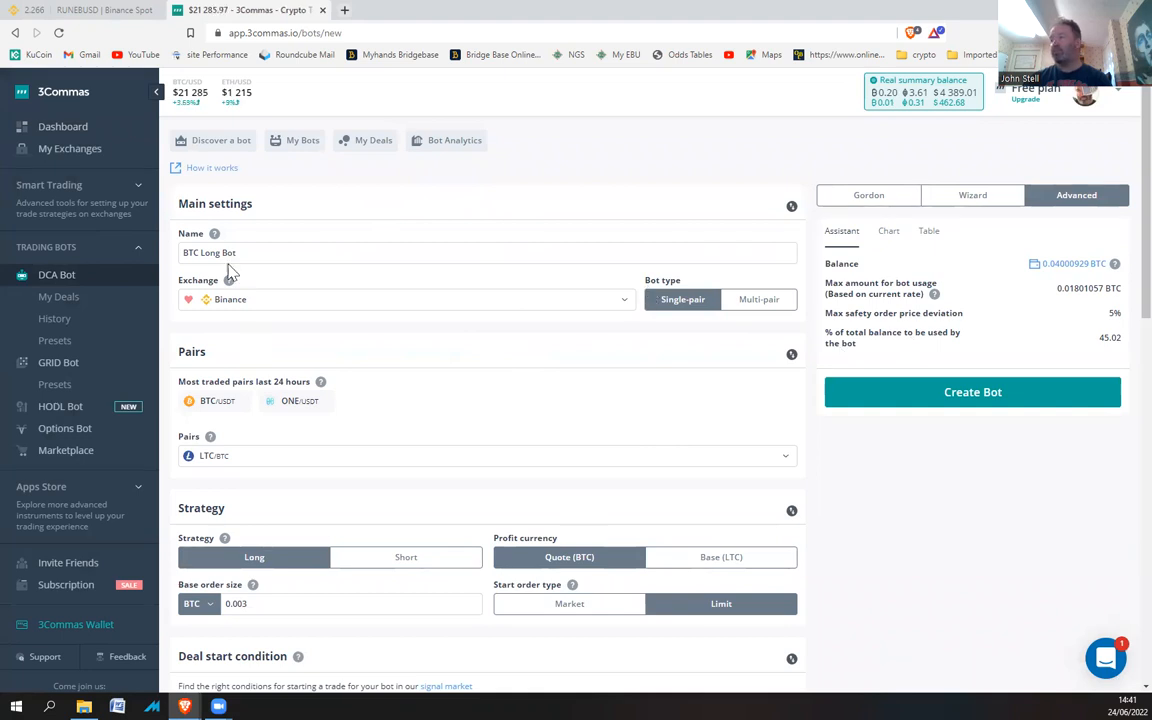
- Name the bot "RUNE/BUSD long" in the main settings
left_click_drag(248, 253, 184, 256)
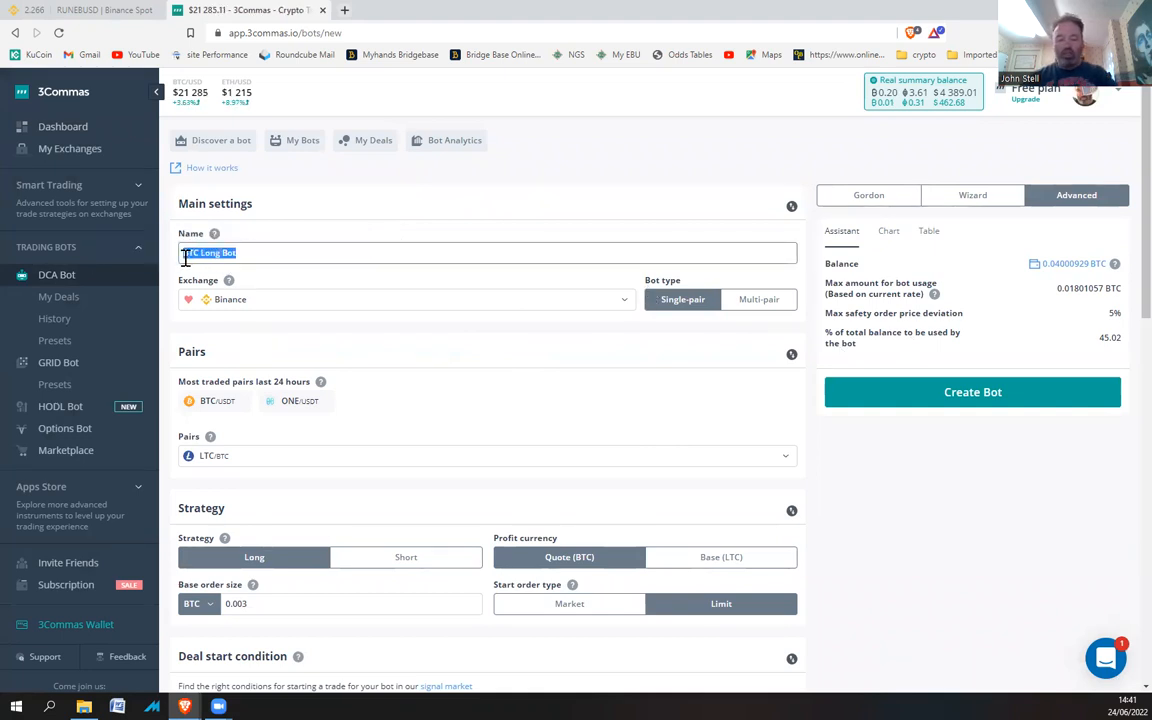
type("RUNE")
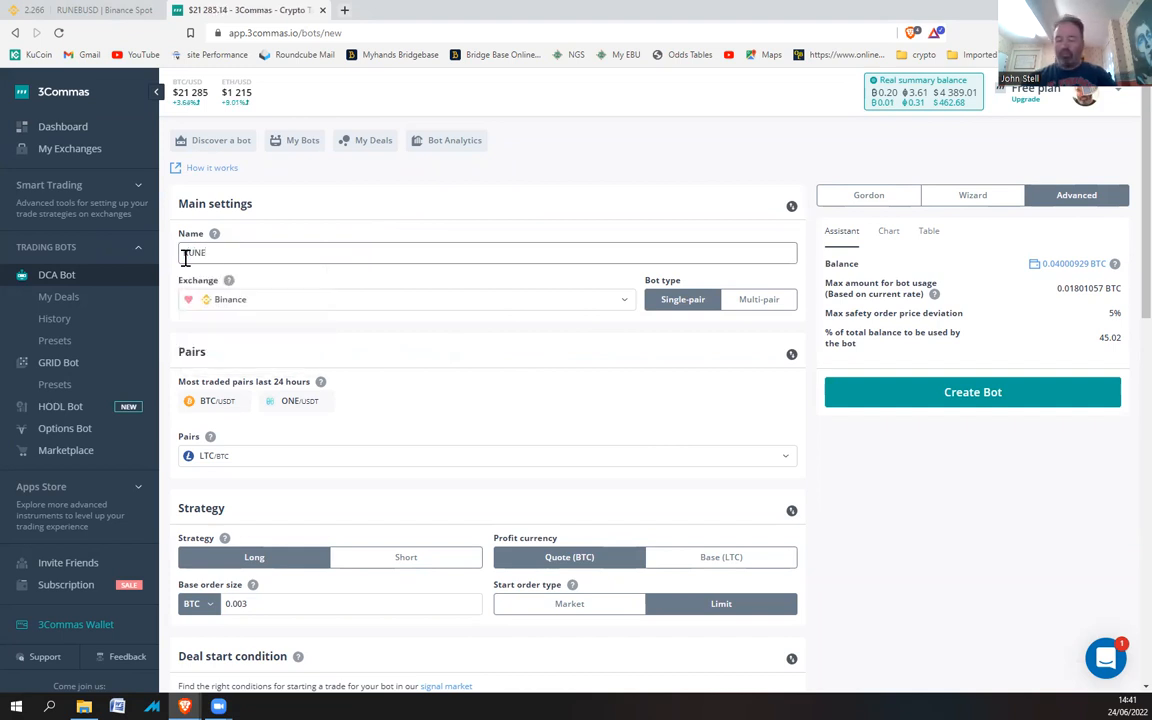
type("/BUSD long")
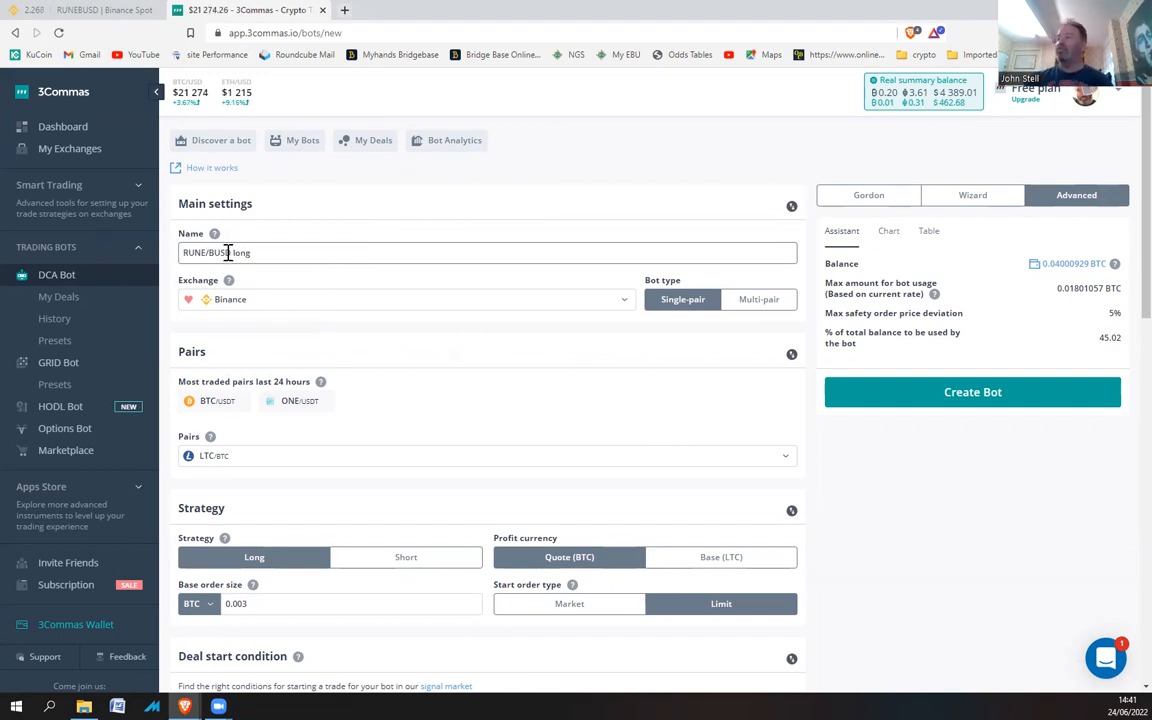
left_click_drag(231, 253, 178, 256)
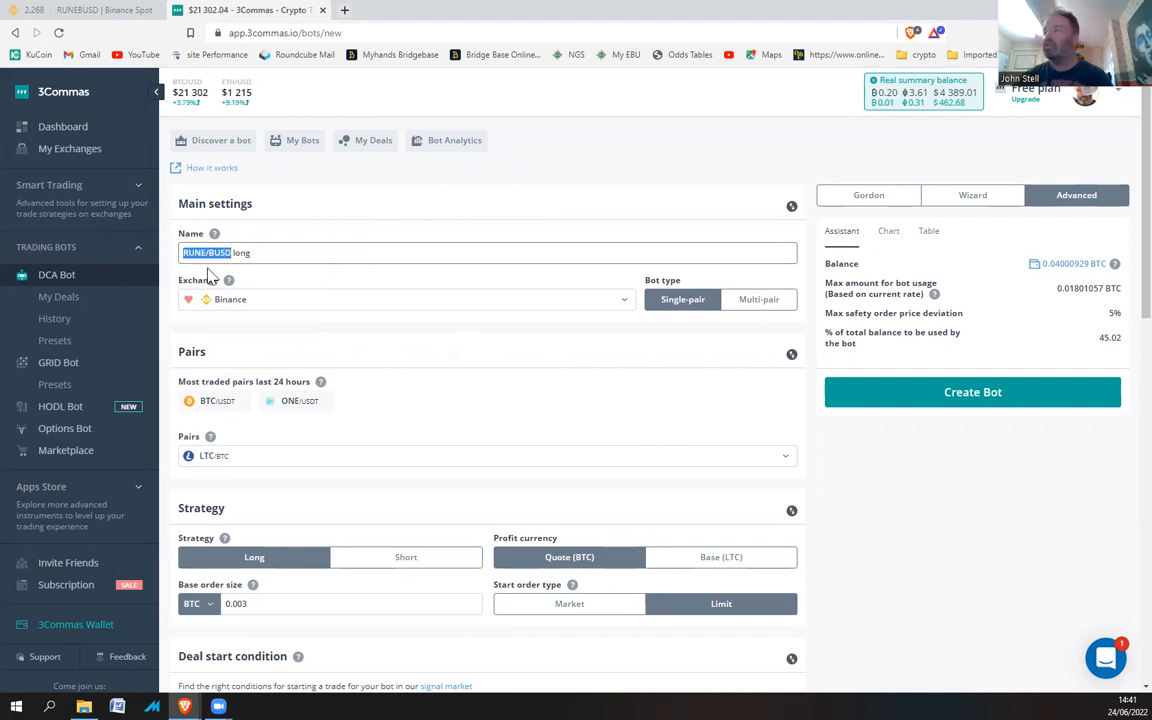
left_click_drag(251, 253, 235, 253)
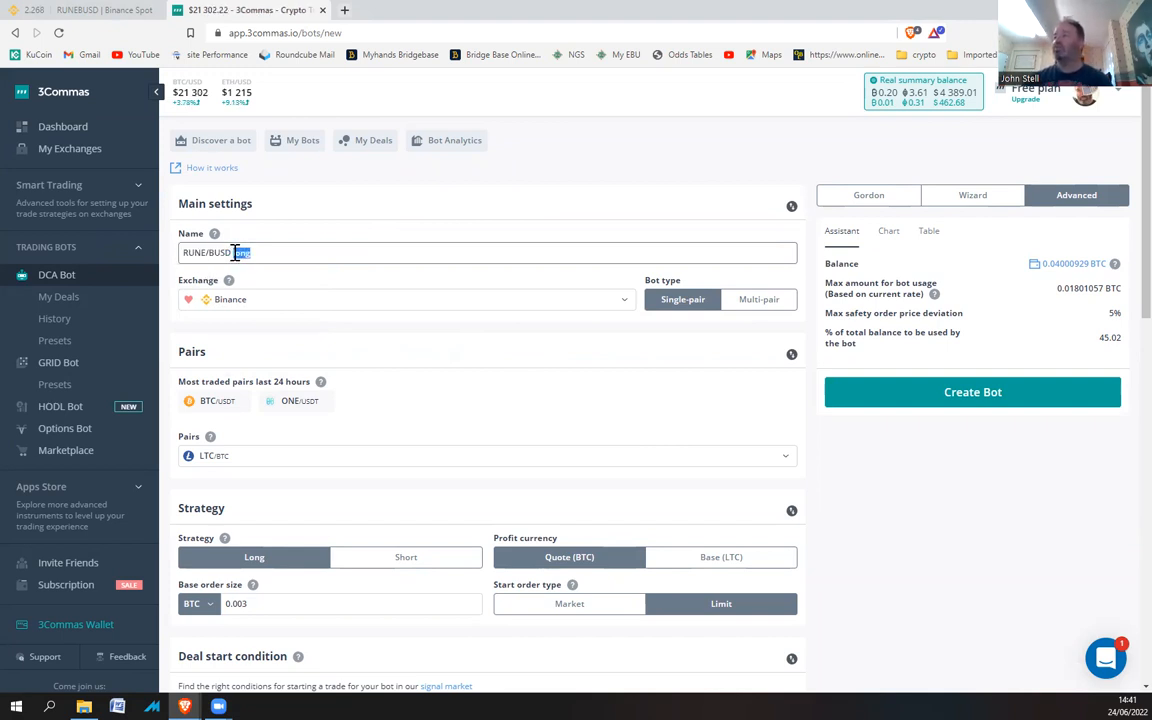
left_click(260, 256)
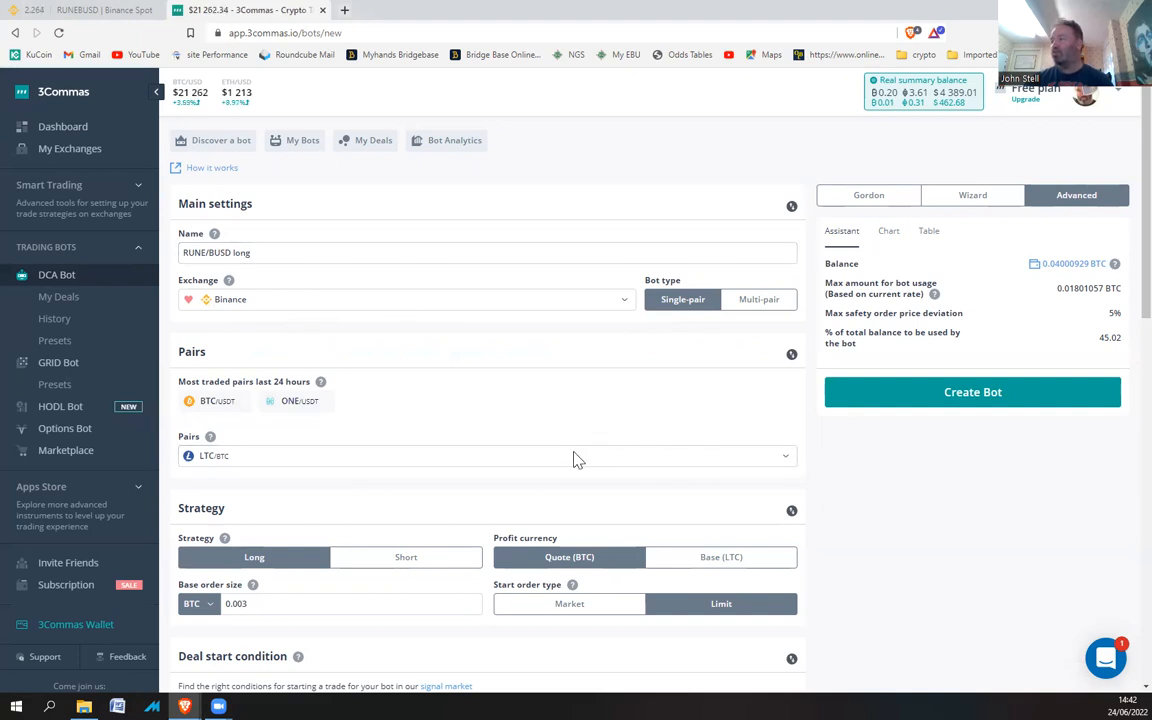
- Set the bot's trading pair to RUNE/BUSD, searching the pair list for "run"
left_click(786, 462)
left_click(783, 463)
left_click(788, 458)
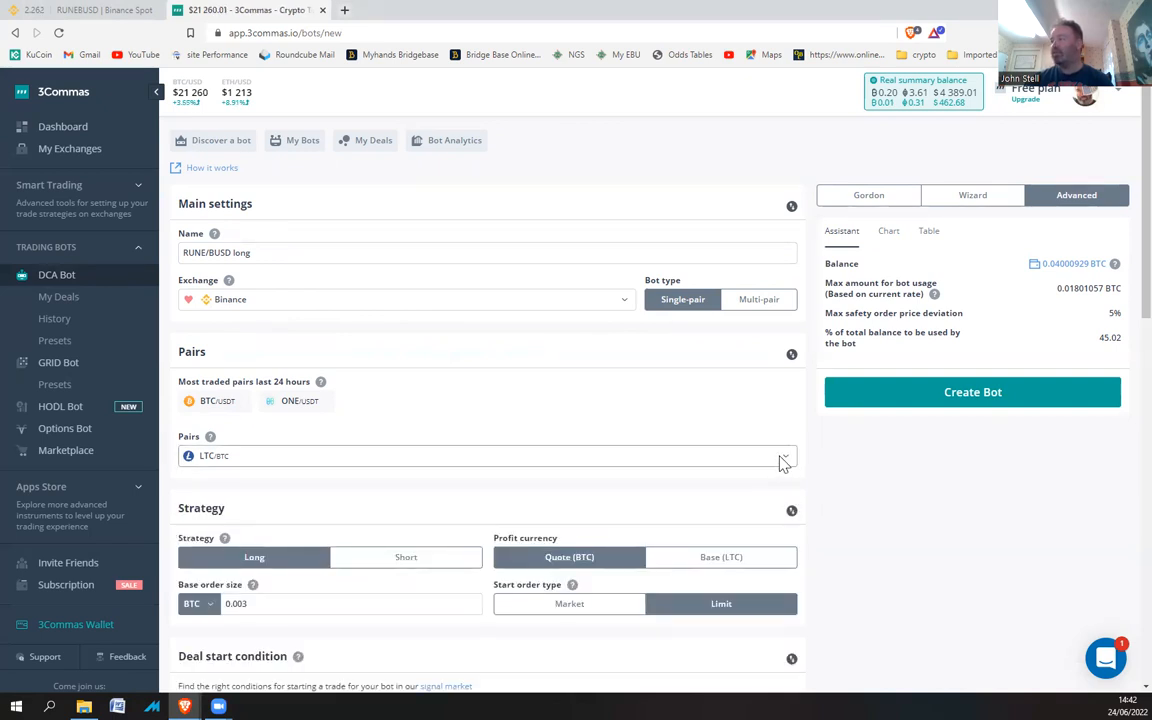
left_click(786, 462)
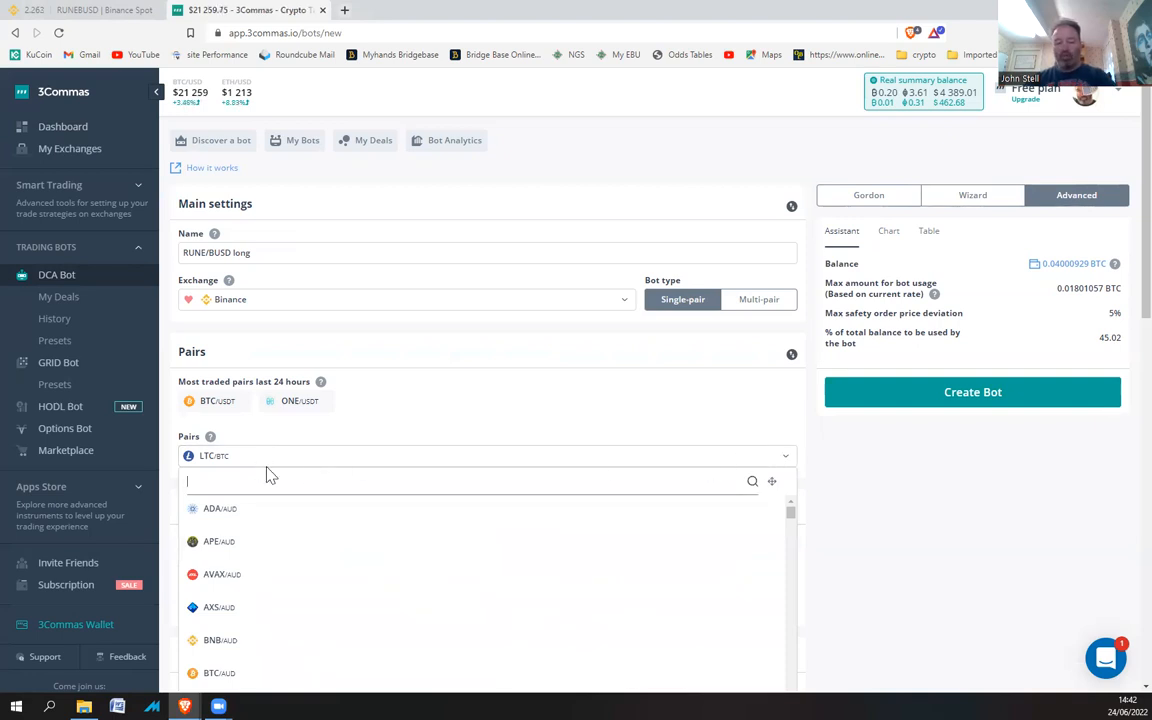
type("run")
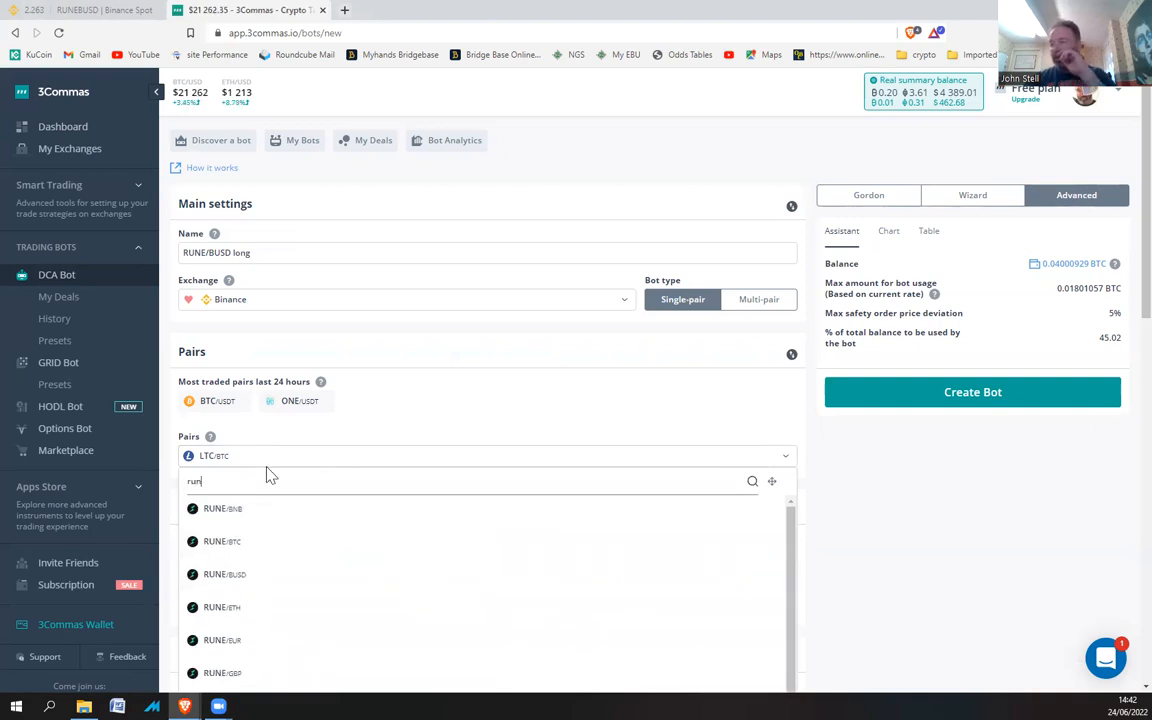
left_click(213, 577)
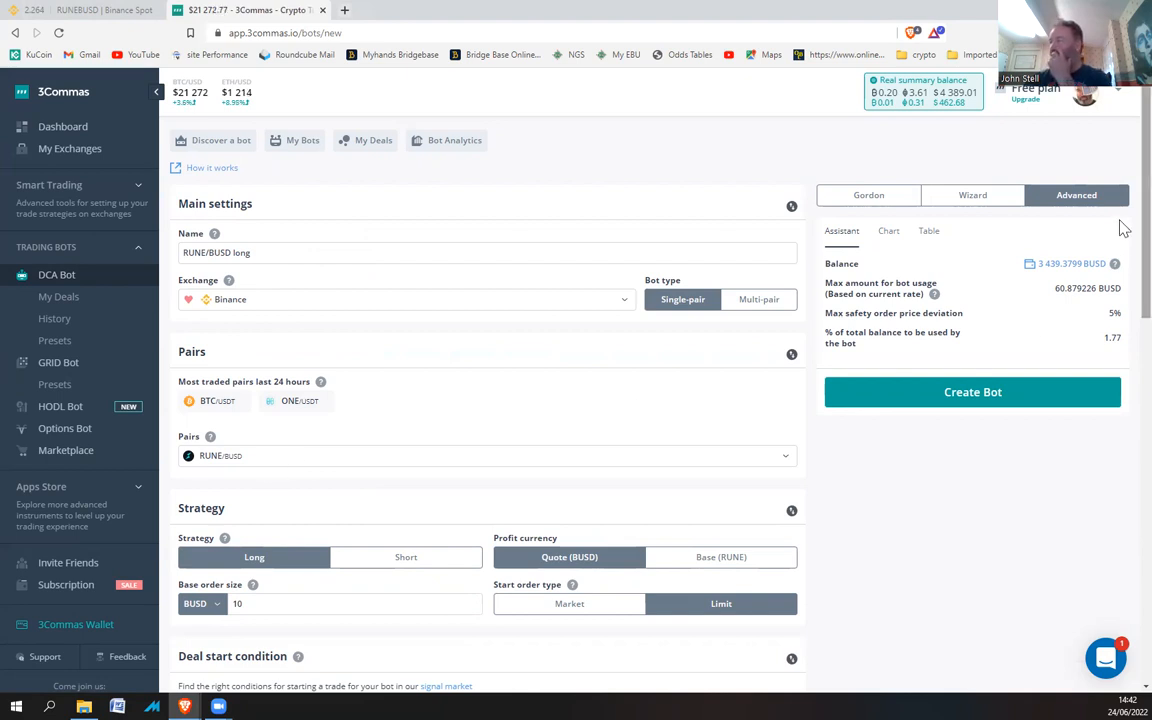
- Try the Short, Base (RUNE) and Market alternatives in the strategy settings, switching back to Long, Quote (BUSD) and Limit
scroll(840, 320, "down", 2)
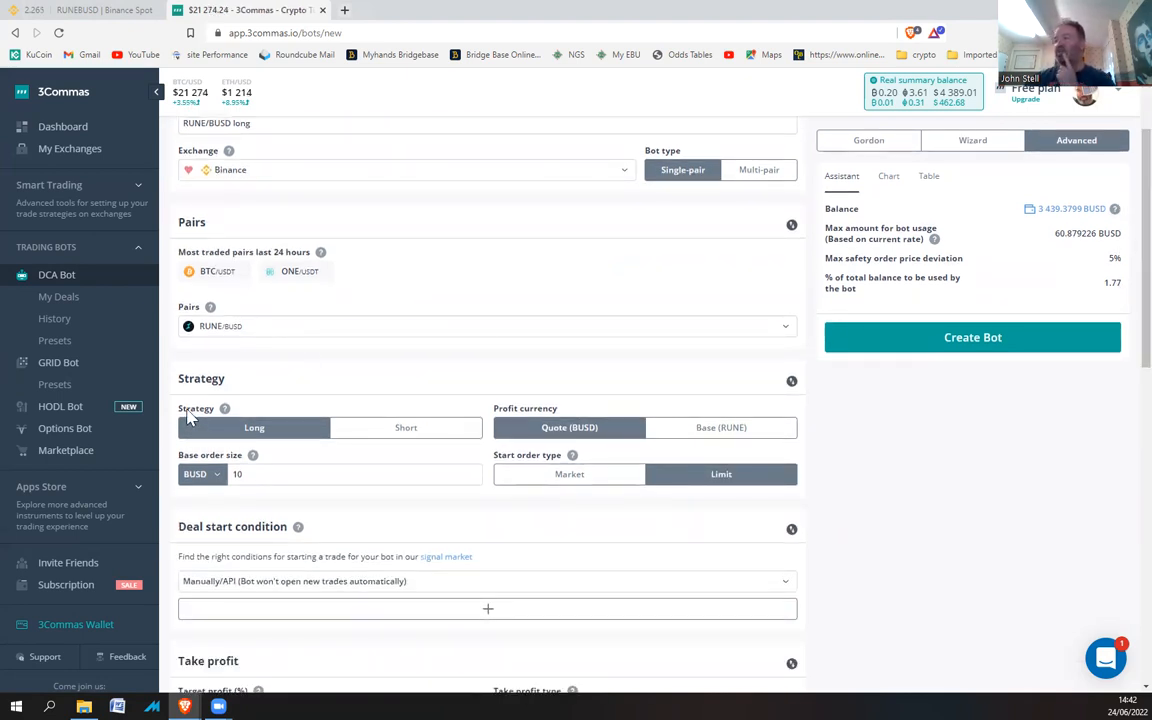
left_click(382, 428)
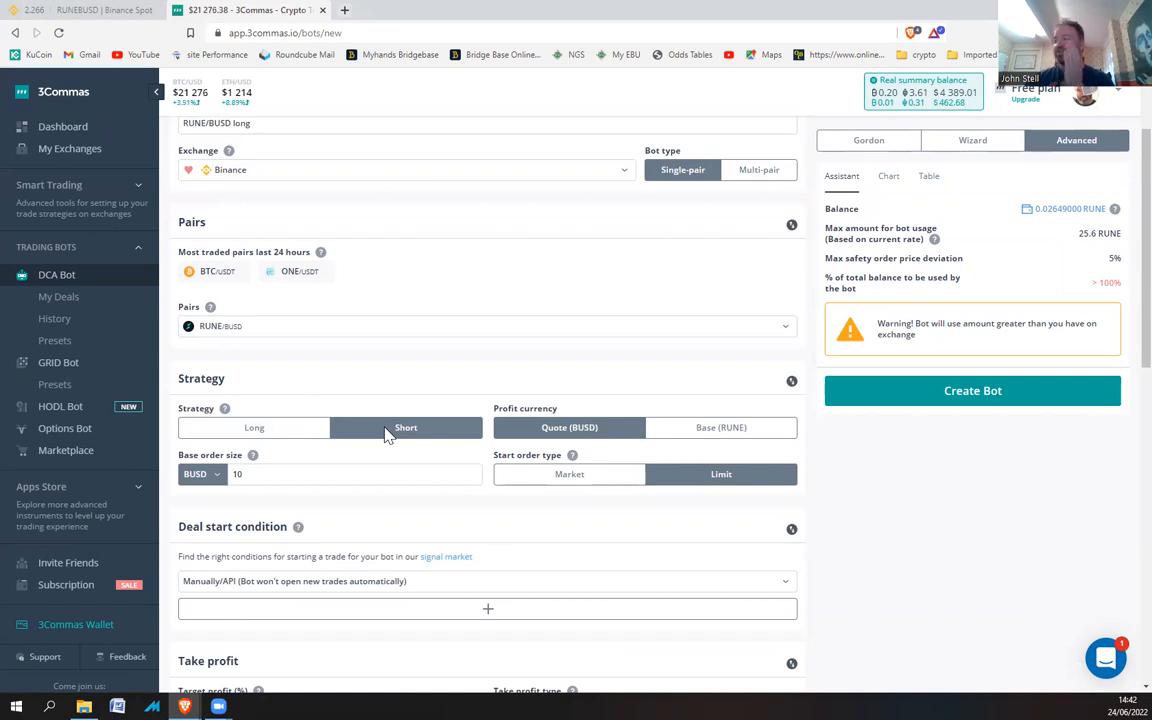
left_click(256, 430)
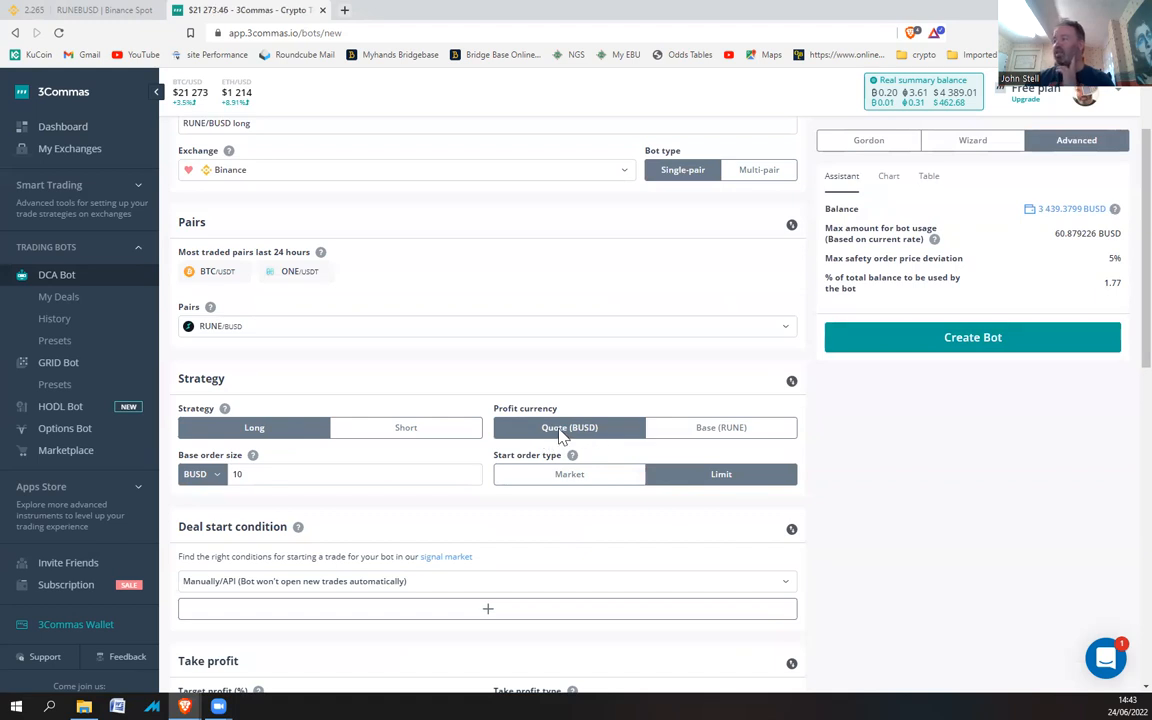
left_click(684, 434)
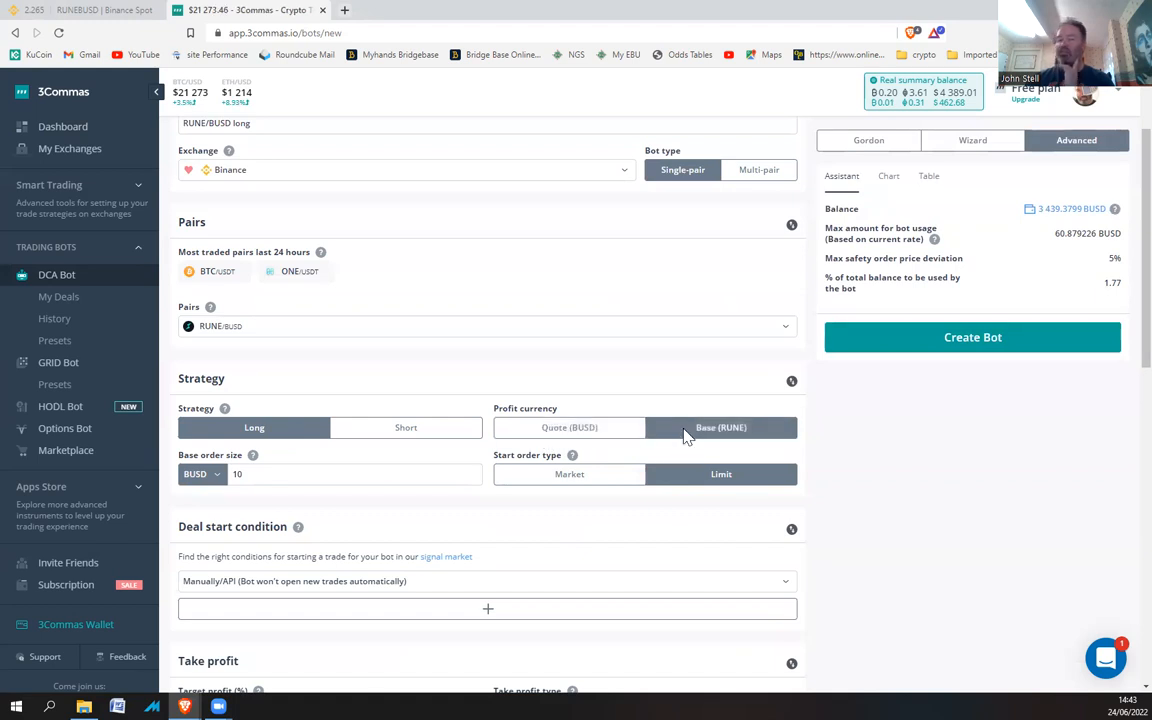
left_click(560, 436)
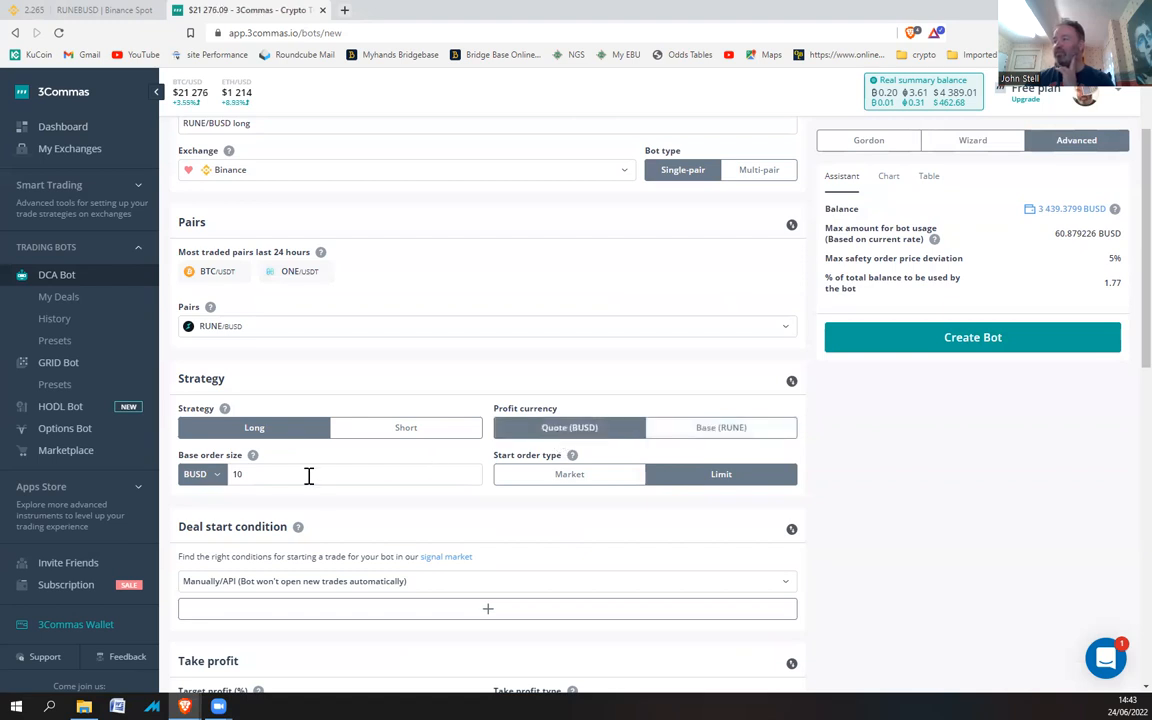
left_click(255, 475)
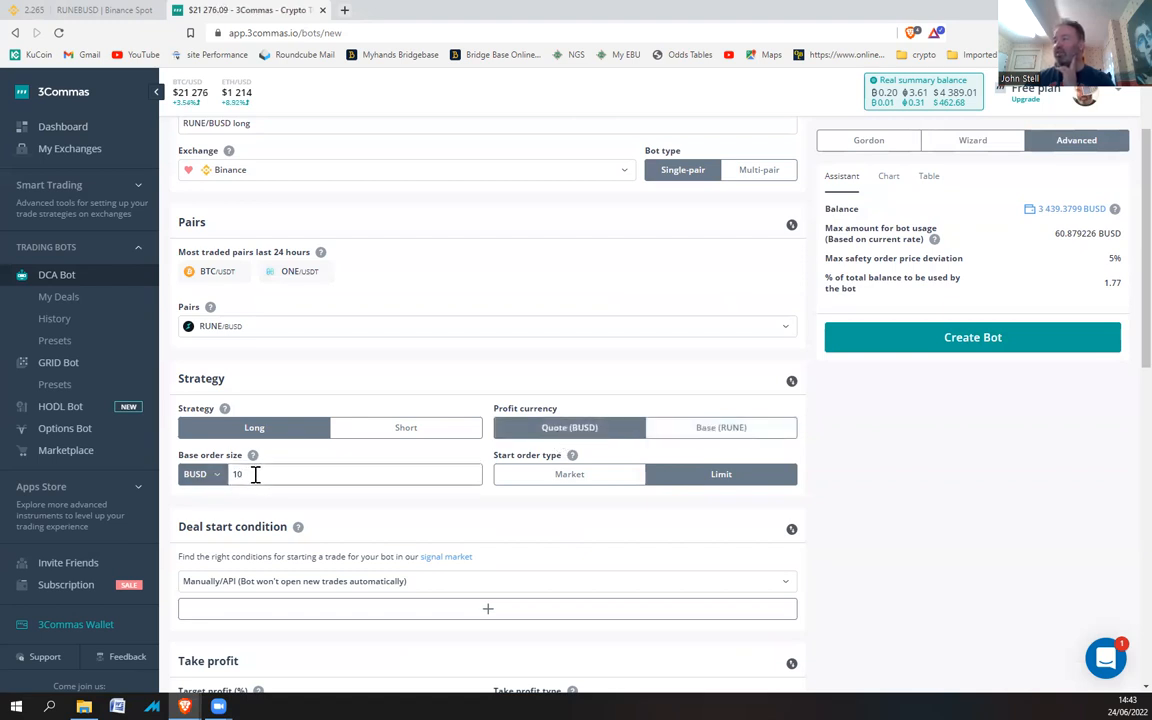
left_click(570, 482)
left_click(691, 480)
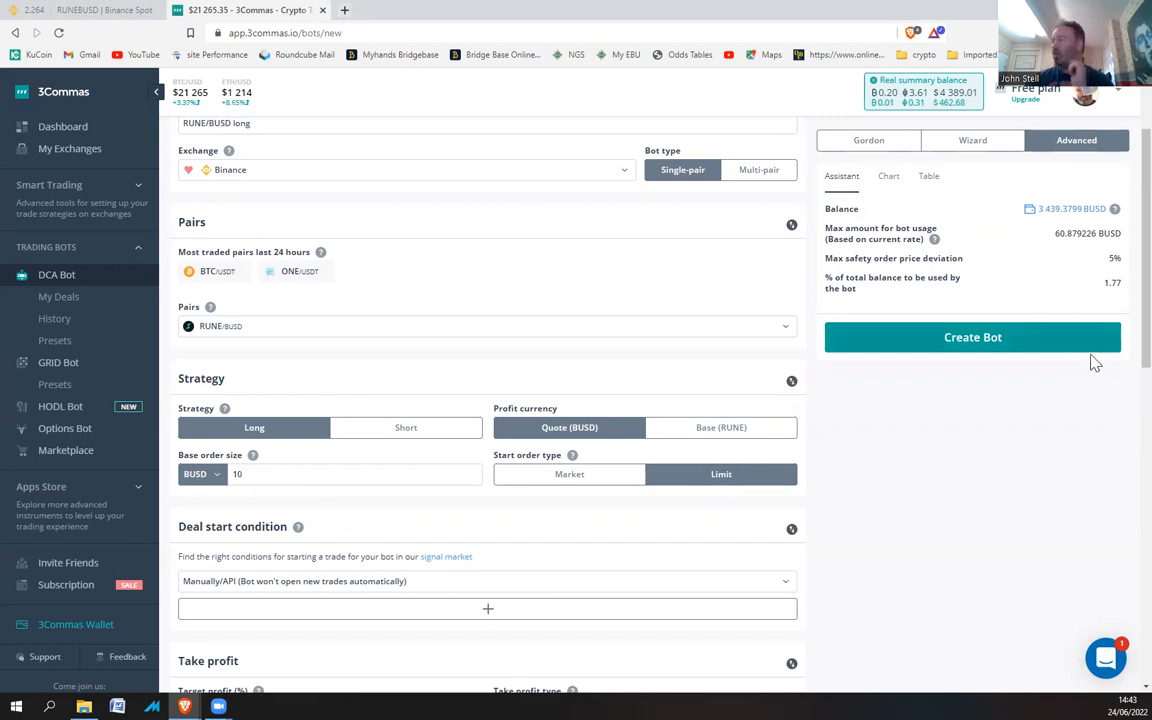
- Add six Trading View Buy start conditions: 1 minute, 5 minutes, 15 minutes, 1 hour, 4 hours and Cumulative
scroll(1121, 355, "down", 3)
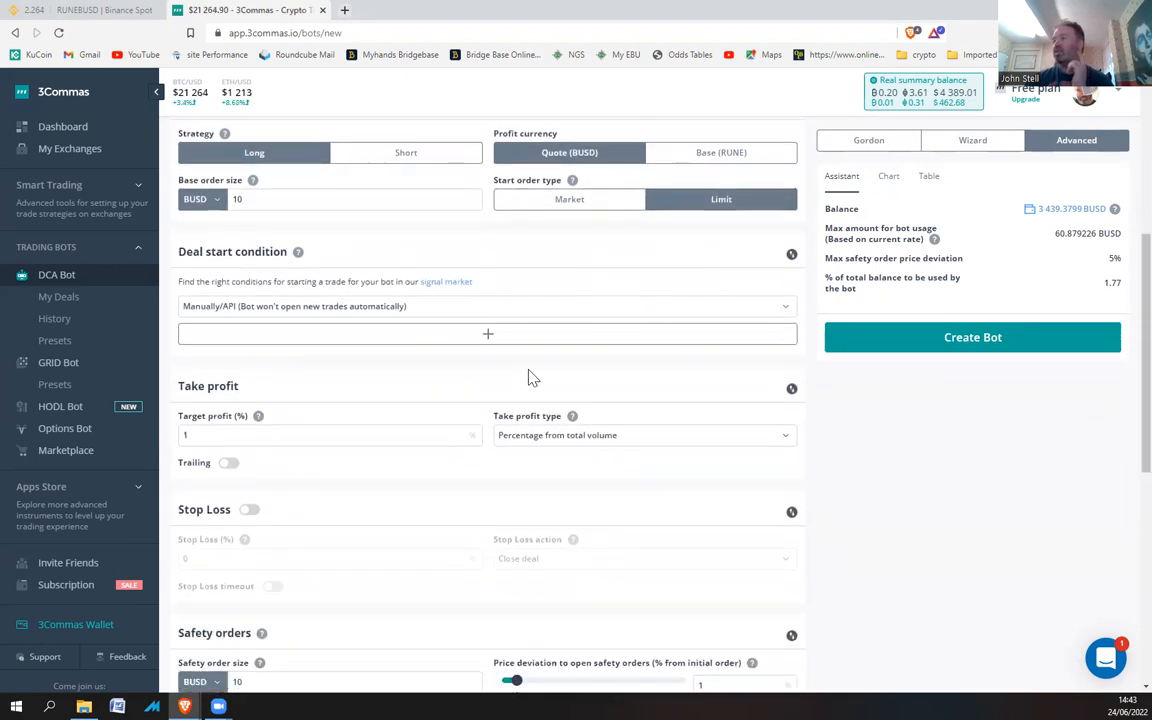
left_click(453, 337)
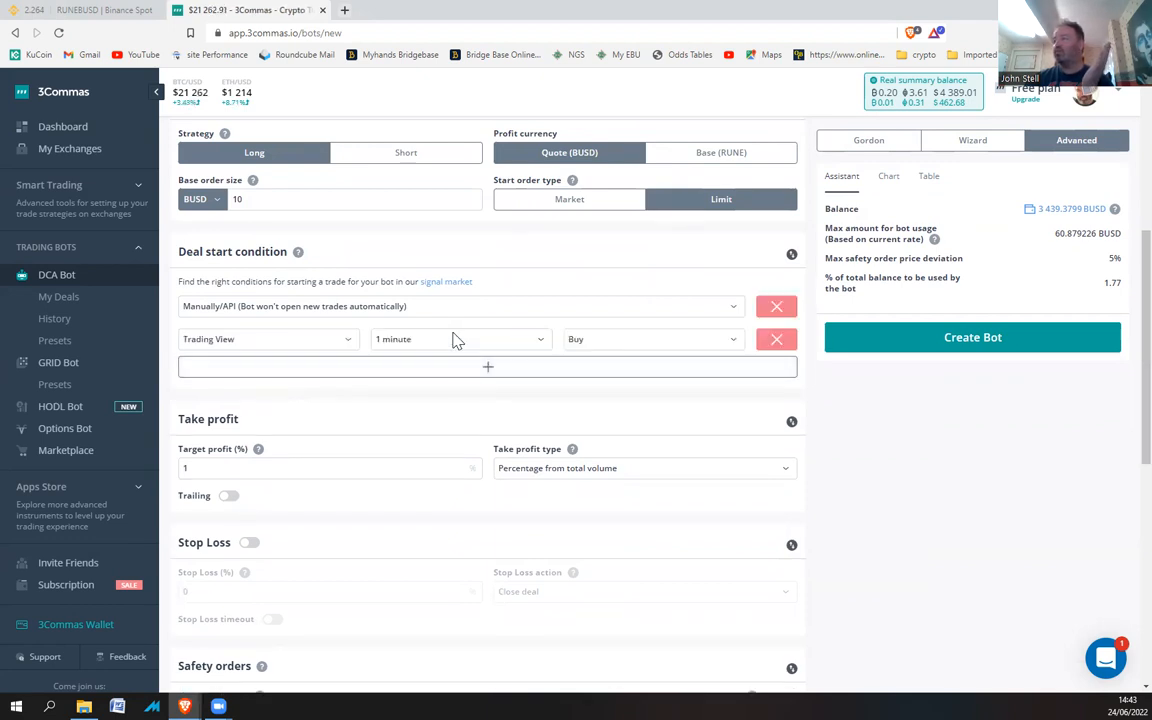
left_click(488, 372)
left_click(488, 401)
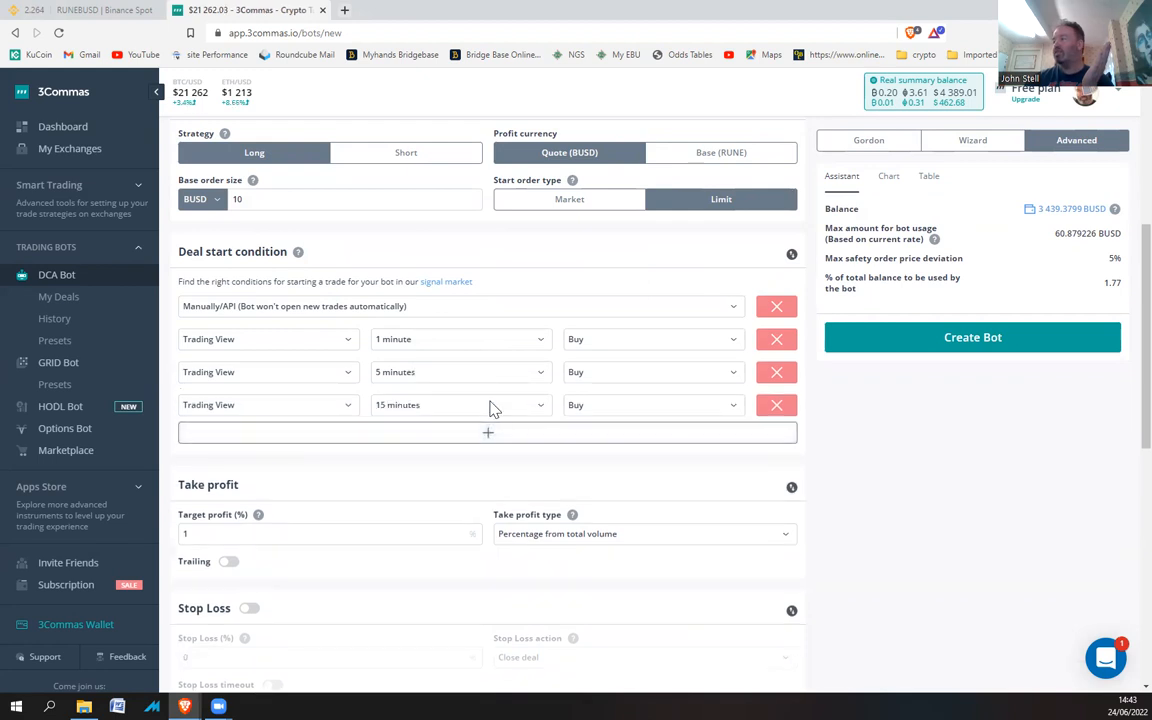
left_click(488, 438)
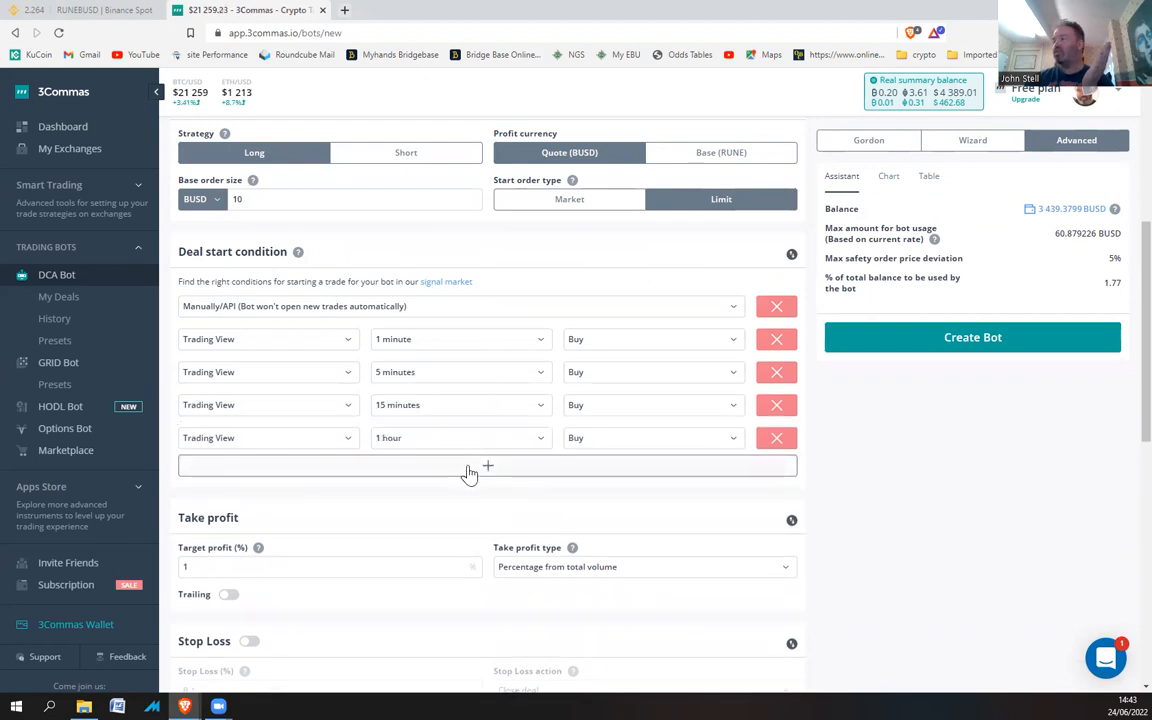
left_click(438, 464)
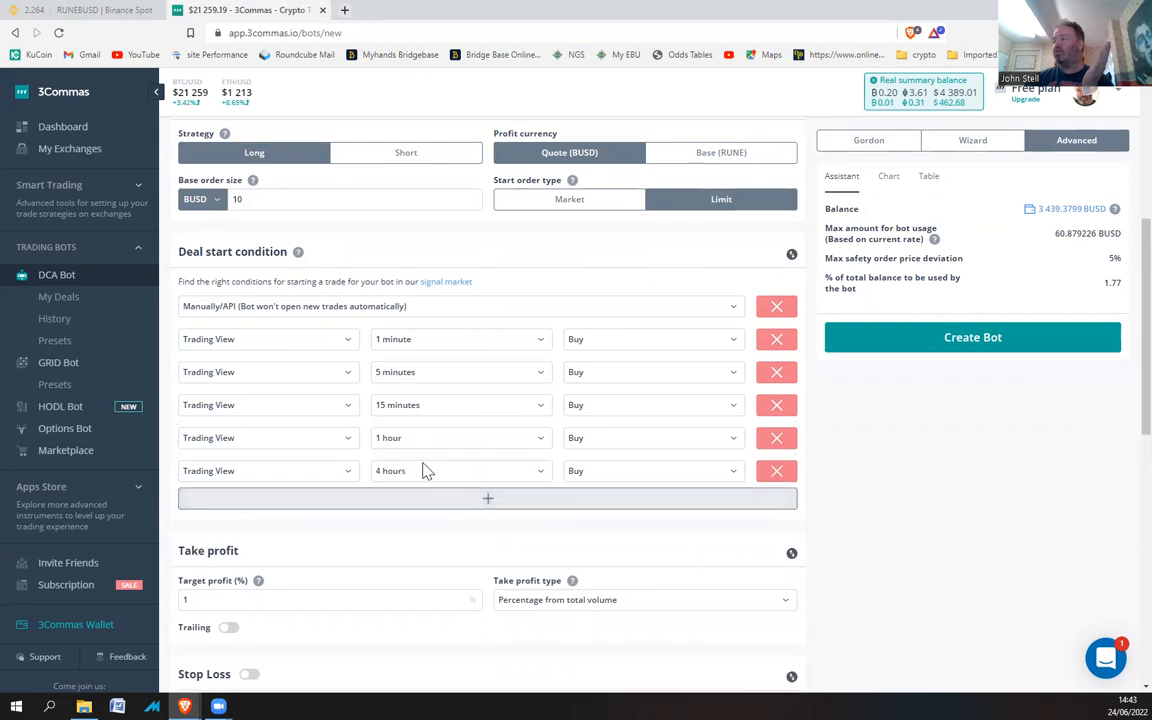
left_click(443, 502)
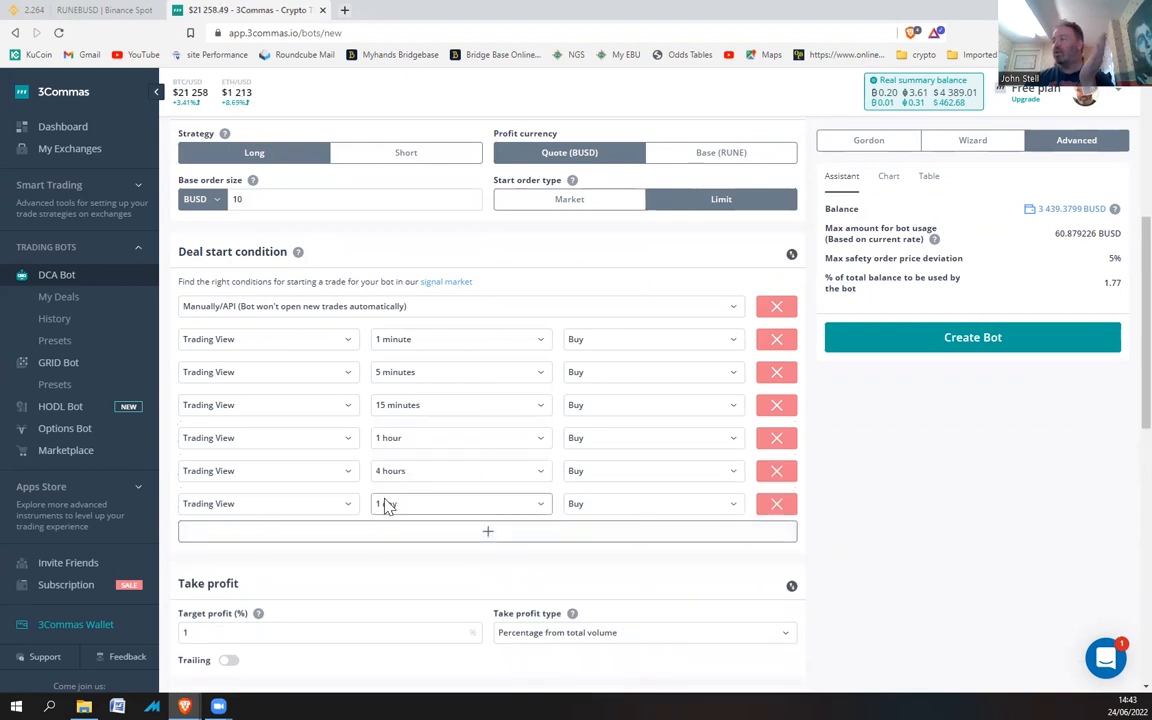
left_click(417, 505)
type("cum")
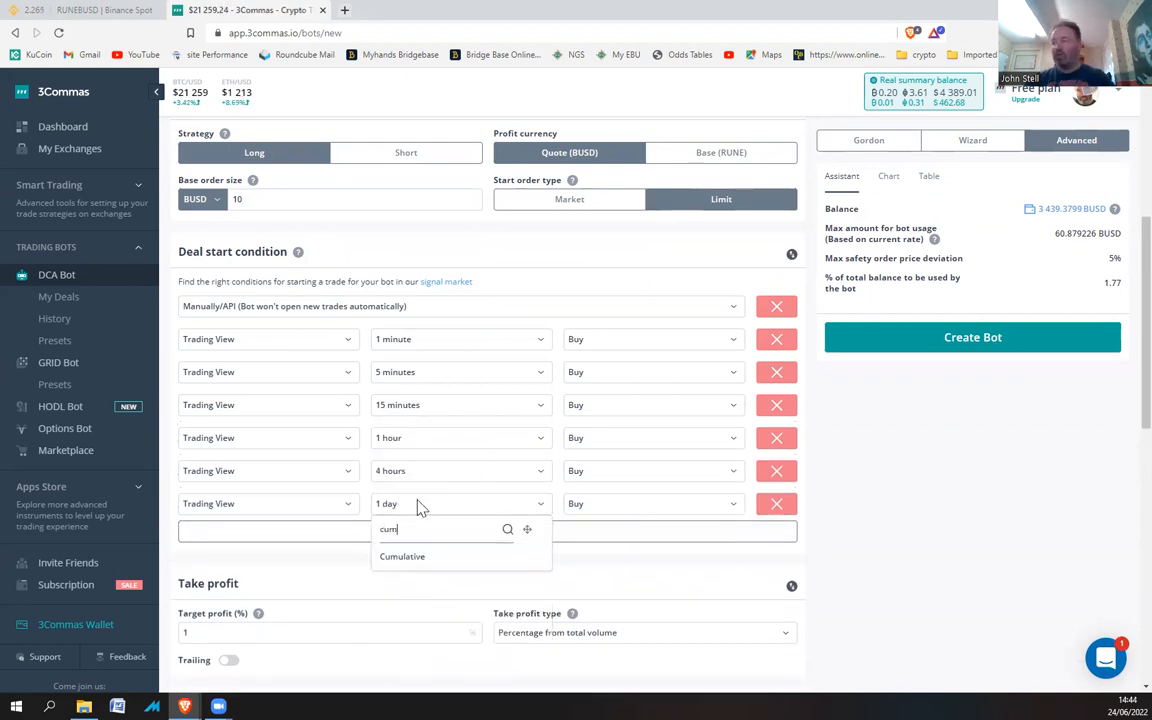
left_click(405, 556)
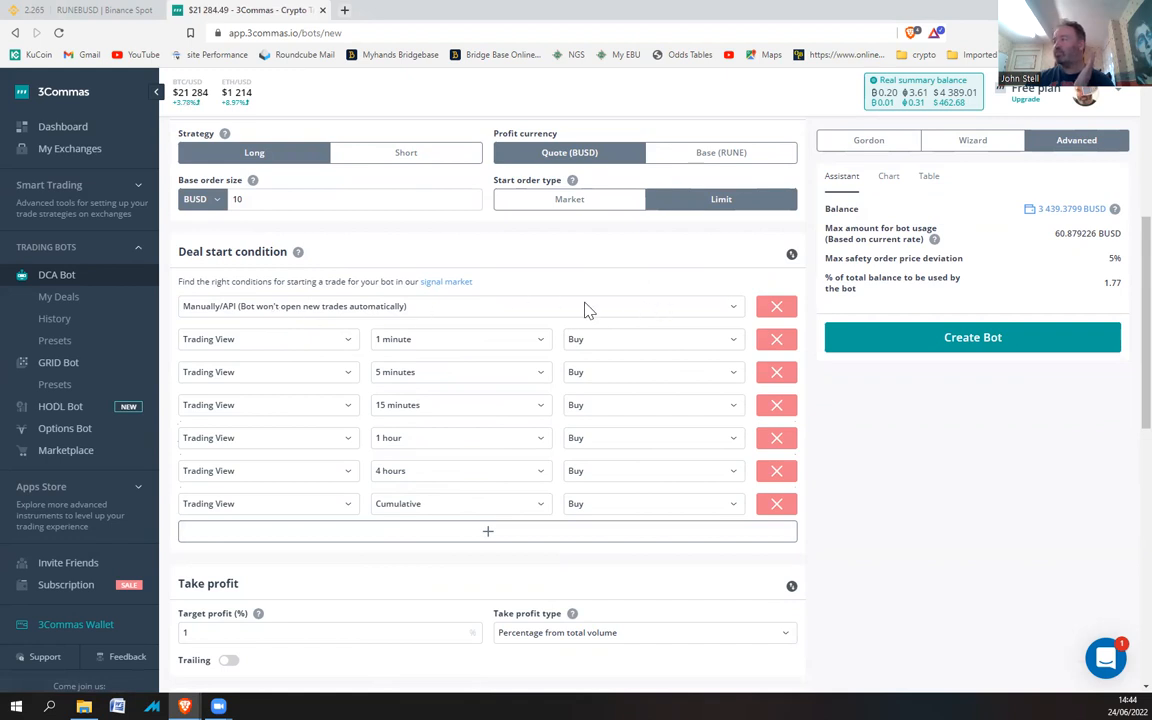
- Remove the Cumulative, 4 hours and 1 hour Trading View deal start conditions
left_click(774, 504)
left_click(770, 476)
left_click(770, 439)
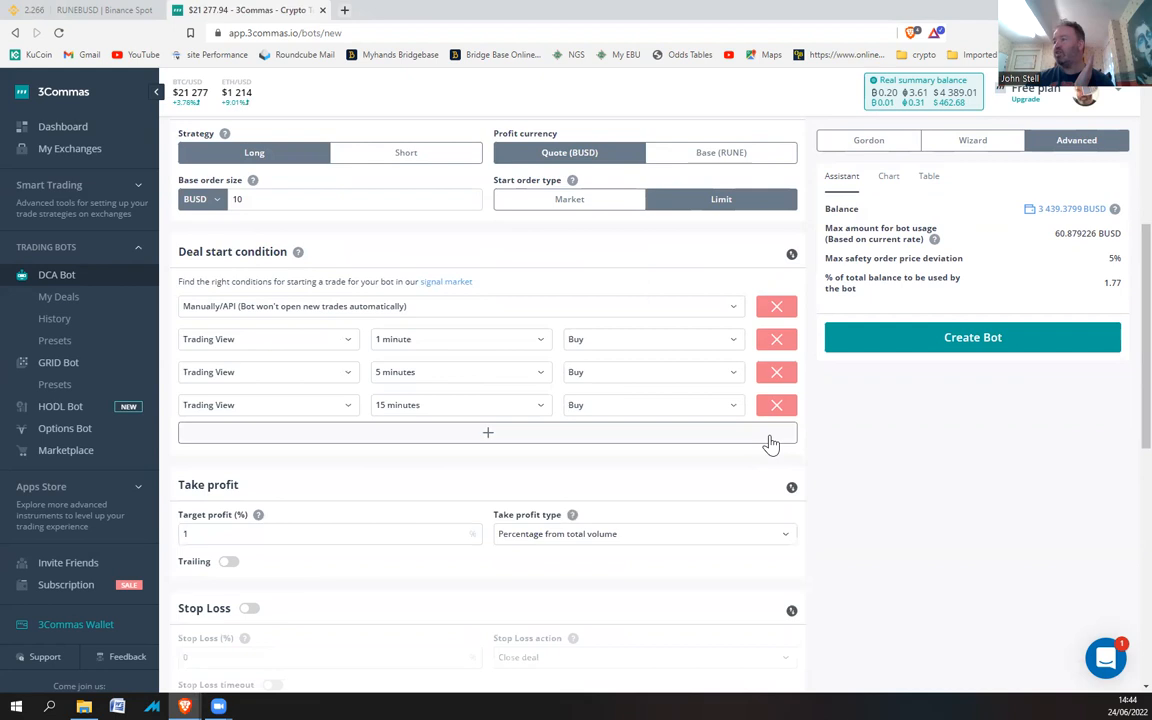
- Add a 1 hour Trading View Buy condition and try searching its signal list for "op", clearing the search text
left_click(487, 438)
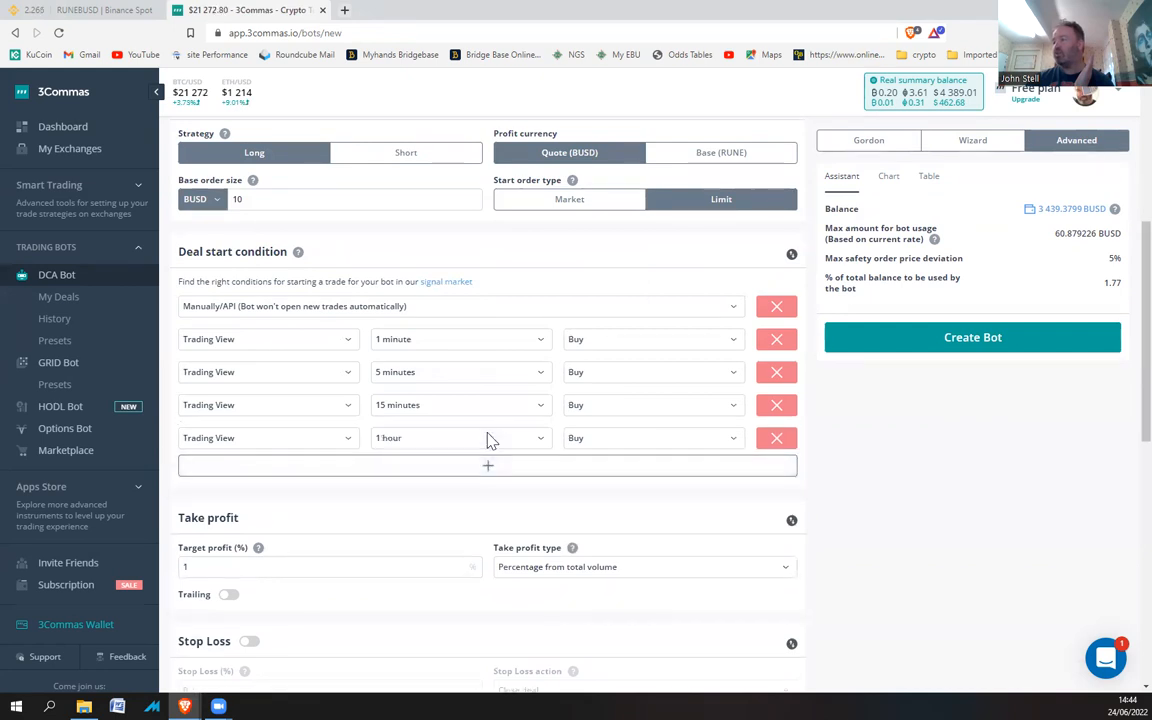
left_click(330, 439)
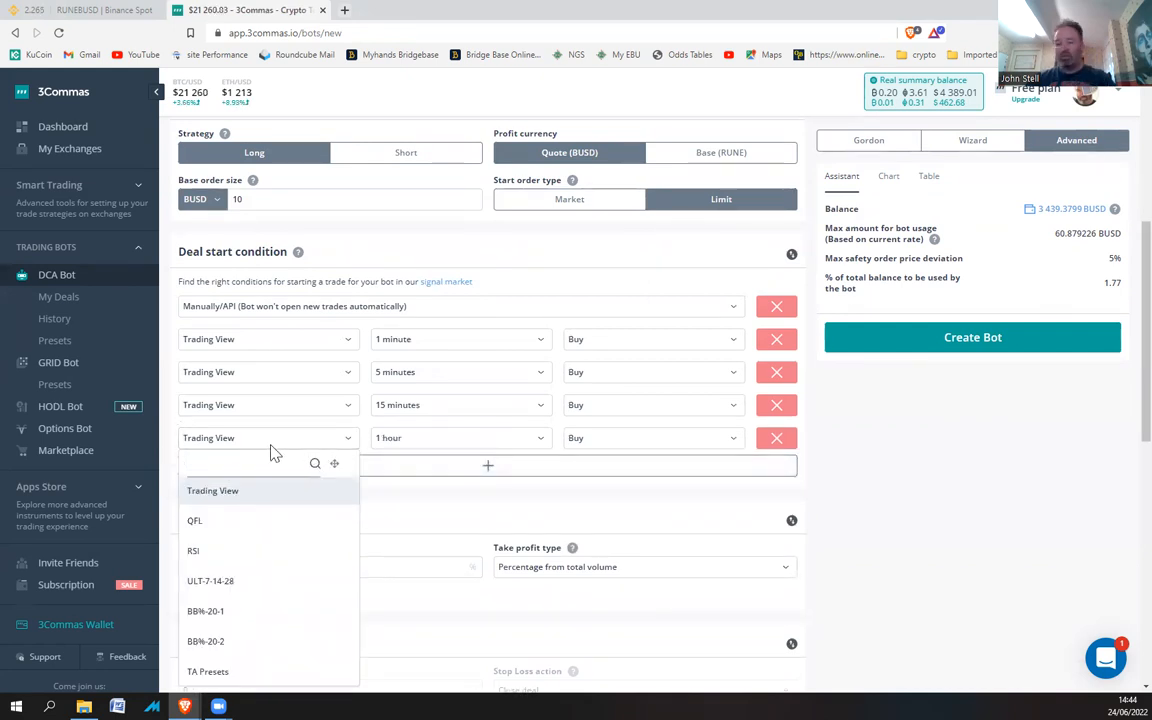
type("op")
key("BackSpace")
key("BackSpace")
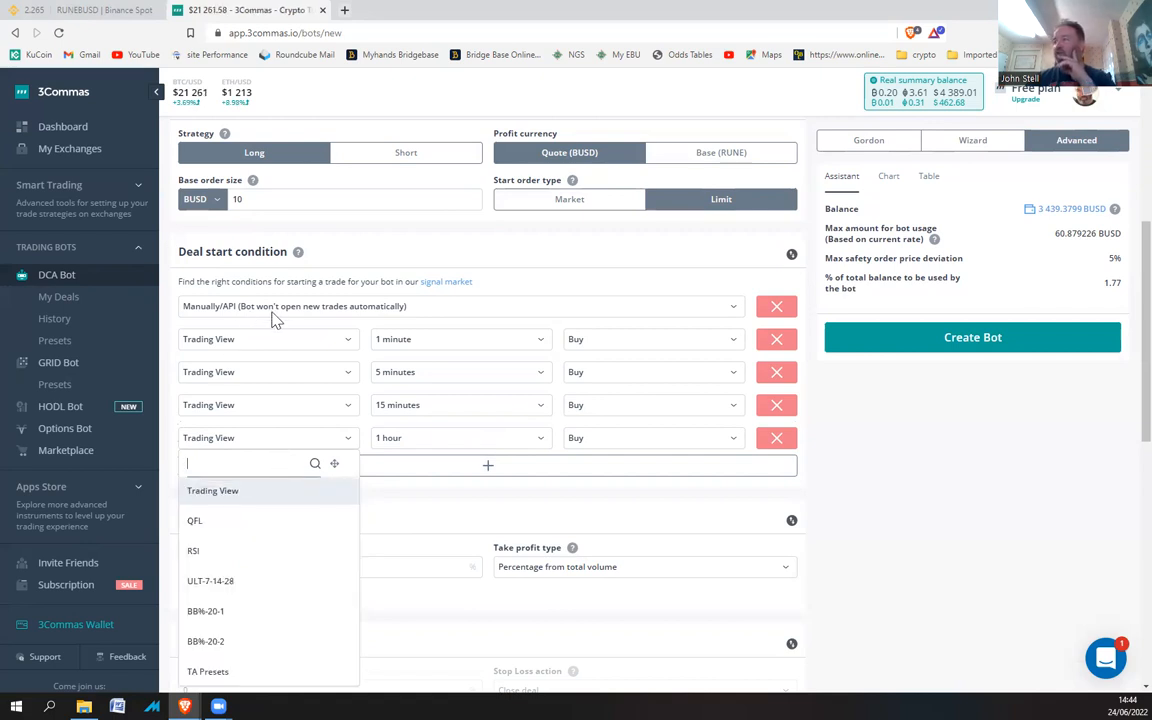
- Change the first deal start condition from Manually/API to Open new trade asap
left_click(545, 308)
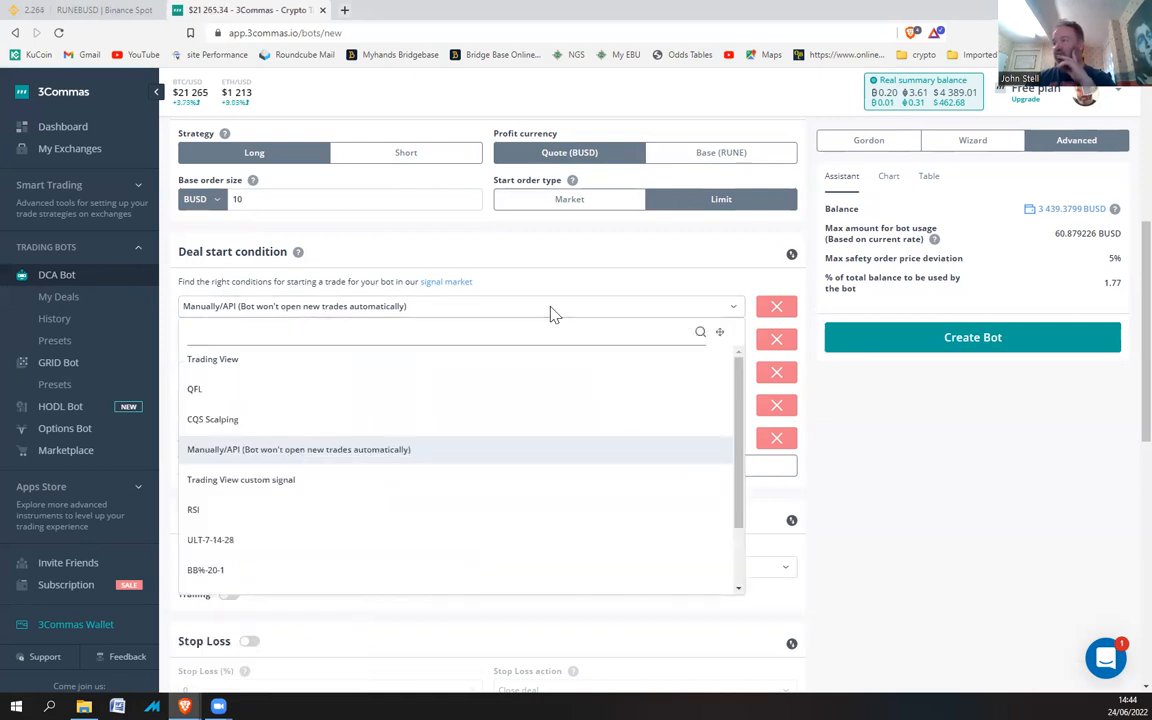
left_click_drag(738, 385, 728, 478)
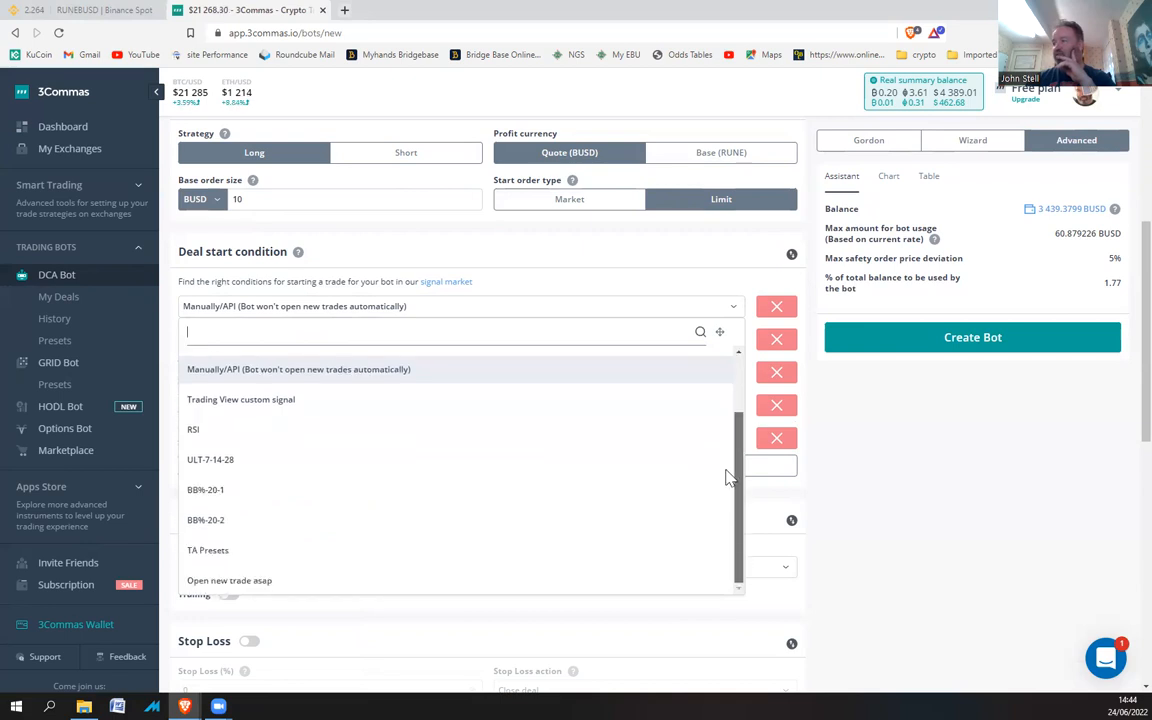
left_click(248, 582)
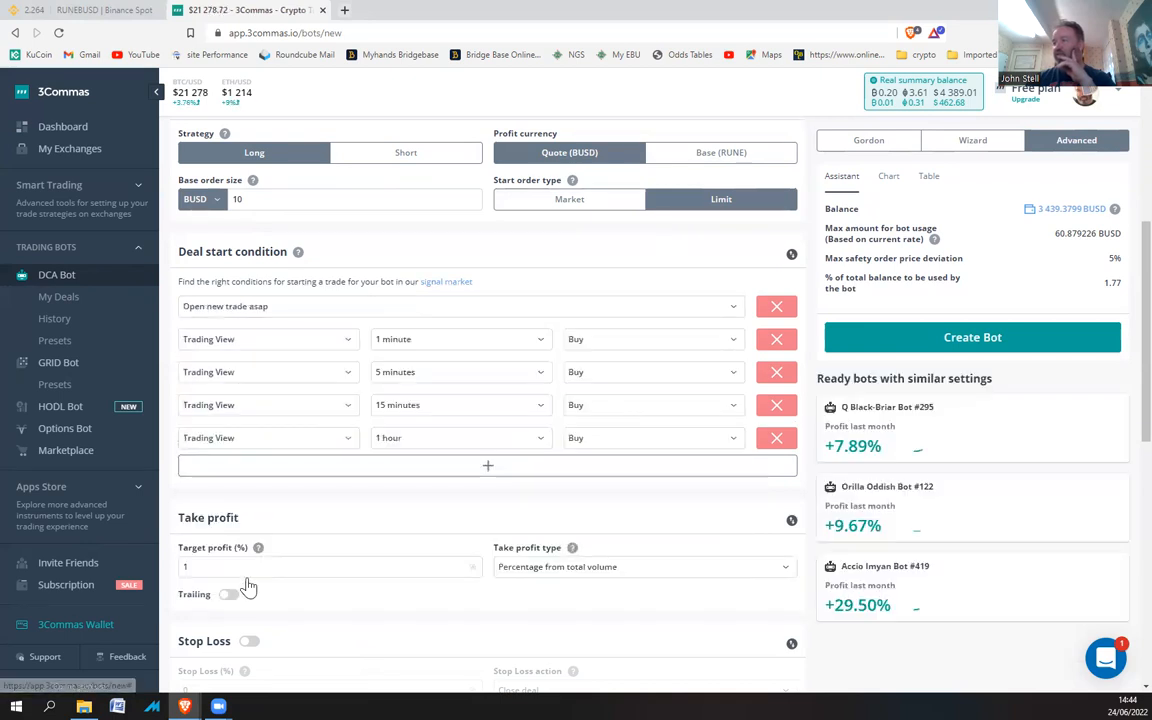
- Remove the 1 minute, 5 minutes, 15 minutes and 1 hour Trading View deal start conditions
left_click(773, 342)
left_click(775, 345)
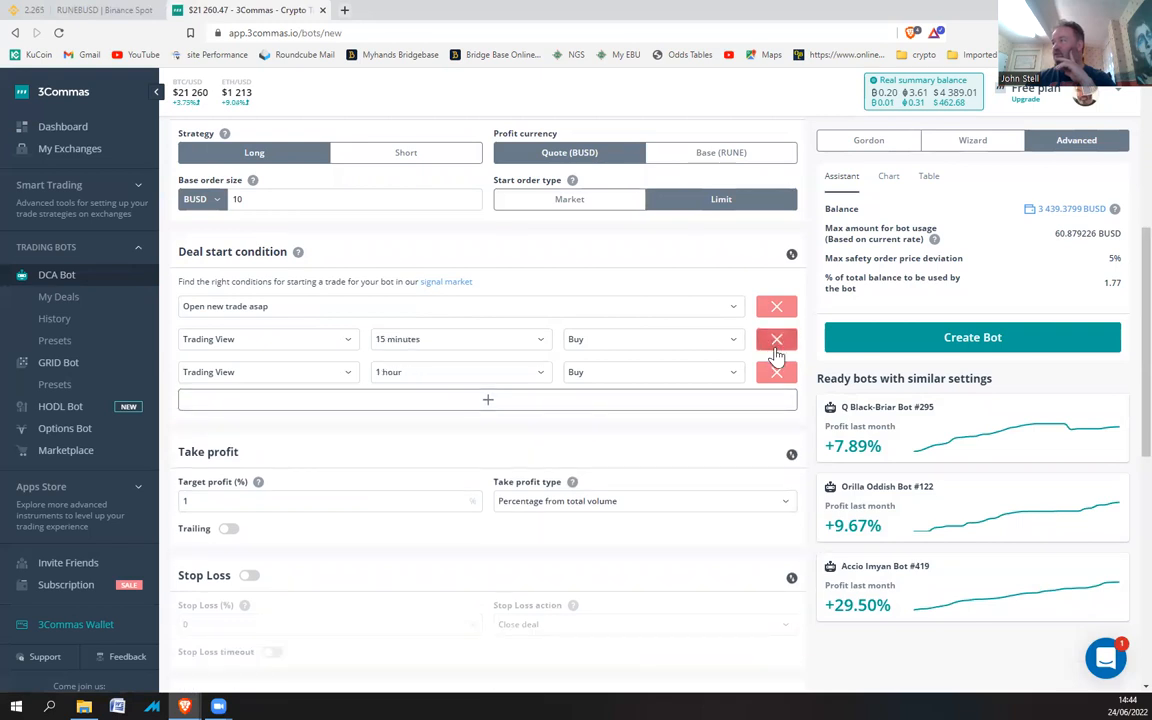
left_click(776, 345)
left_click(776, 345)
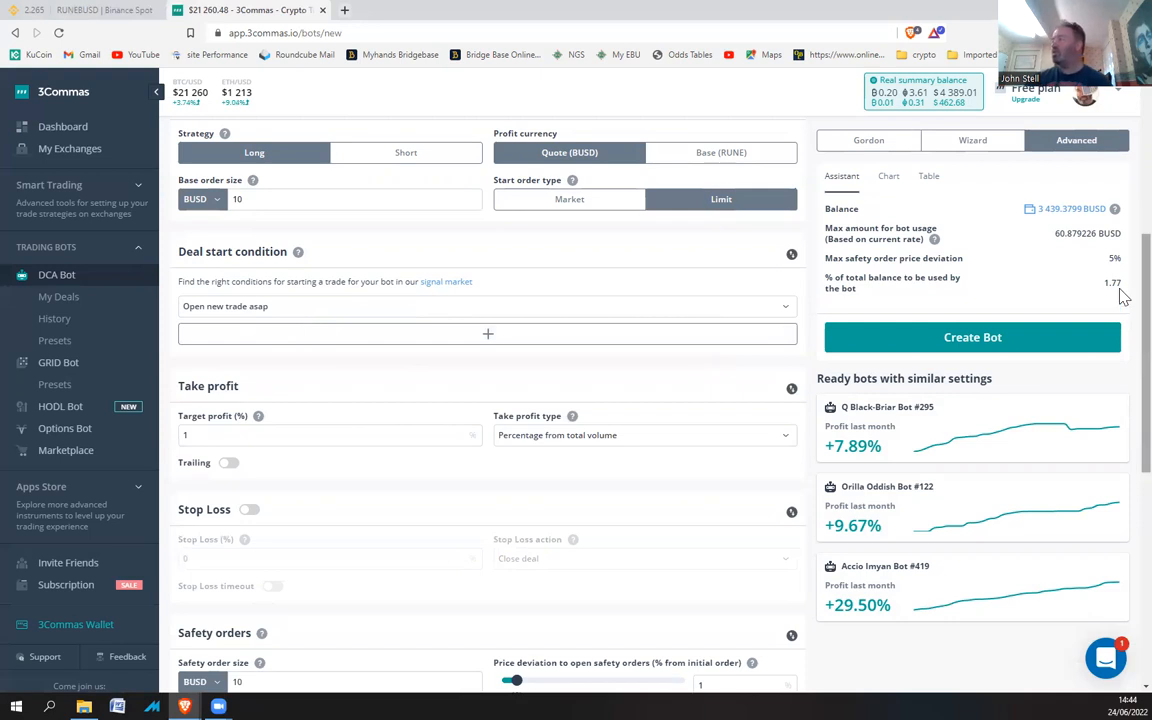
- Set the take profit target to 0.05%
scroll(1121, 309, "down", 2)
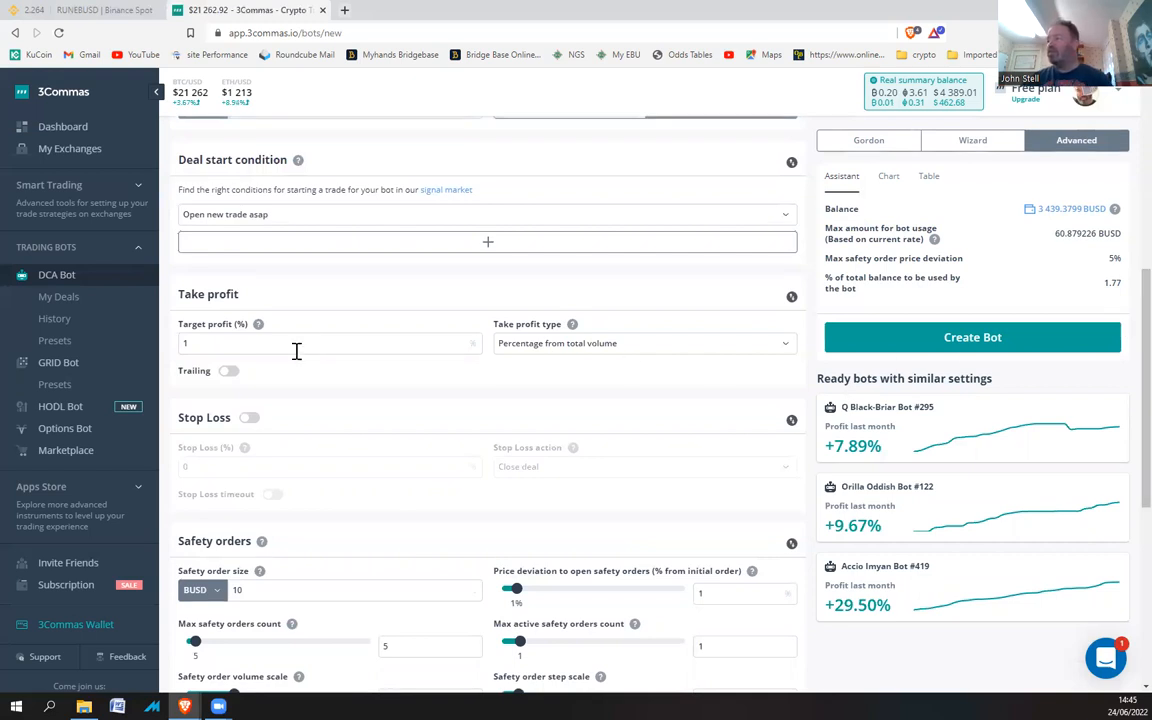
double_click(187, 344)
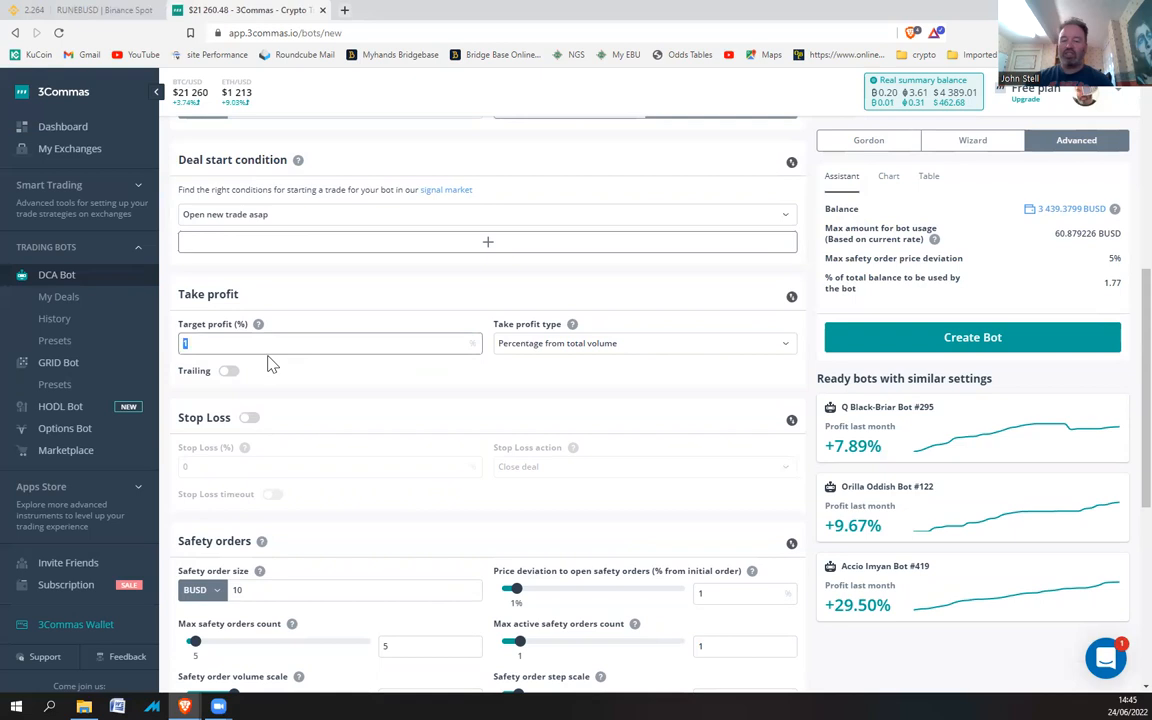
type("0")
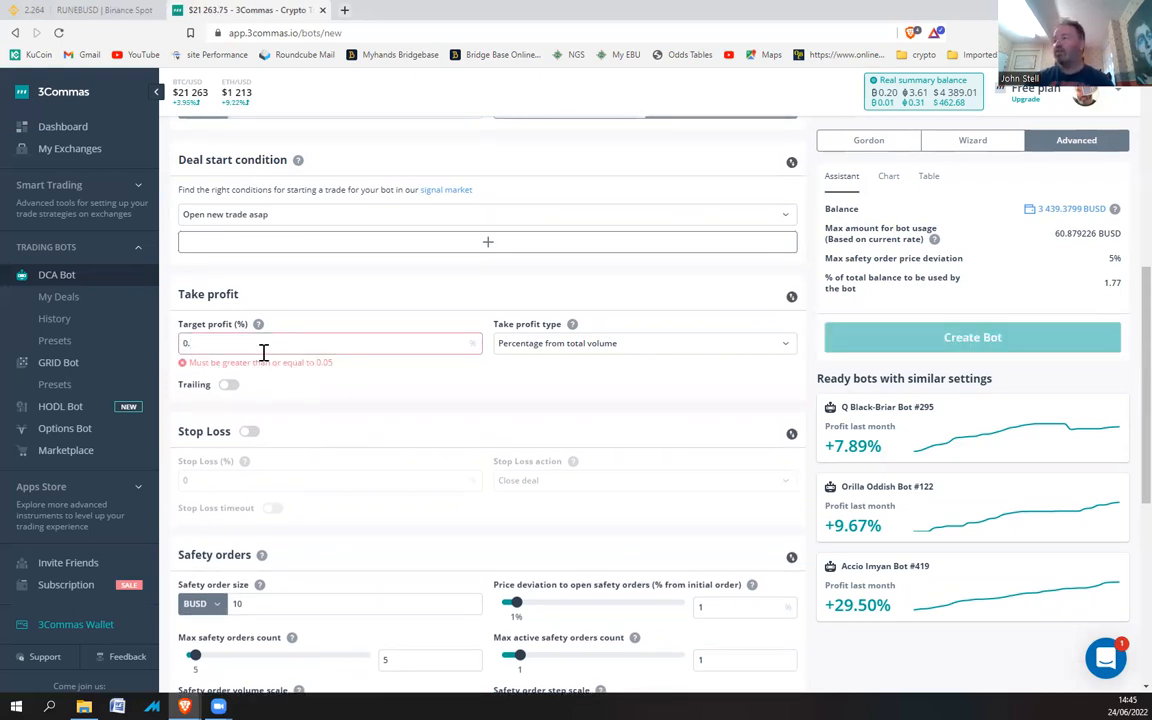
type(".0")
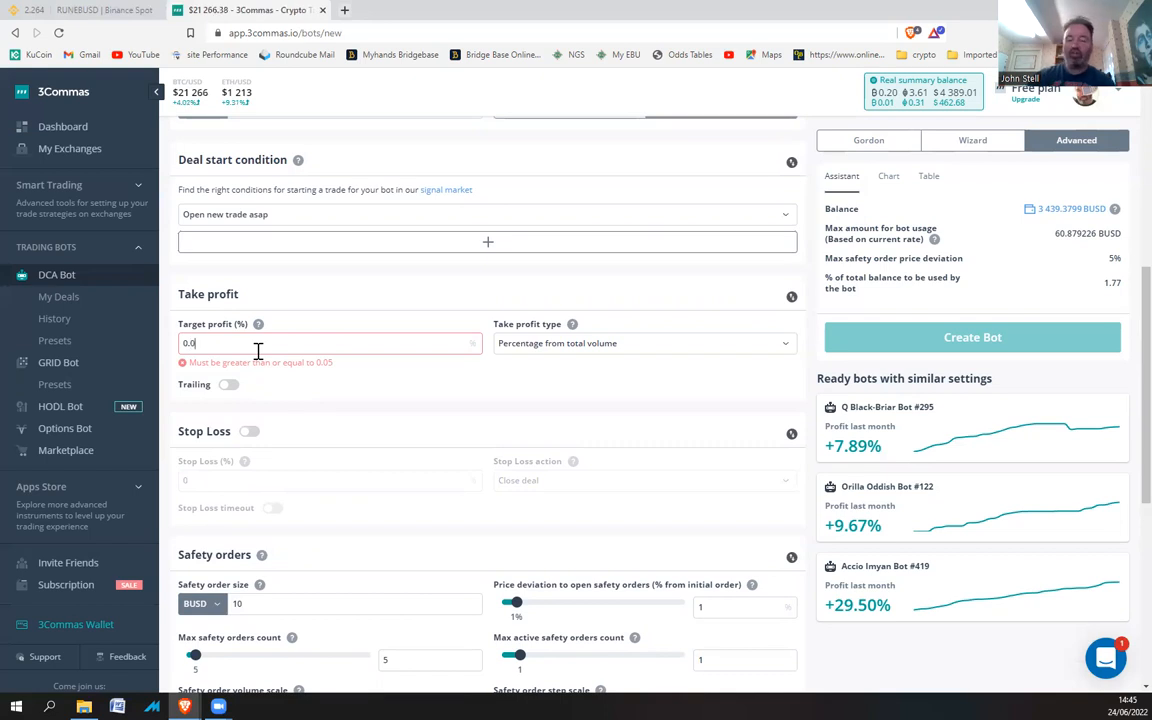
type("5")
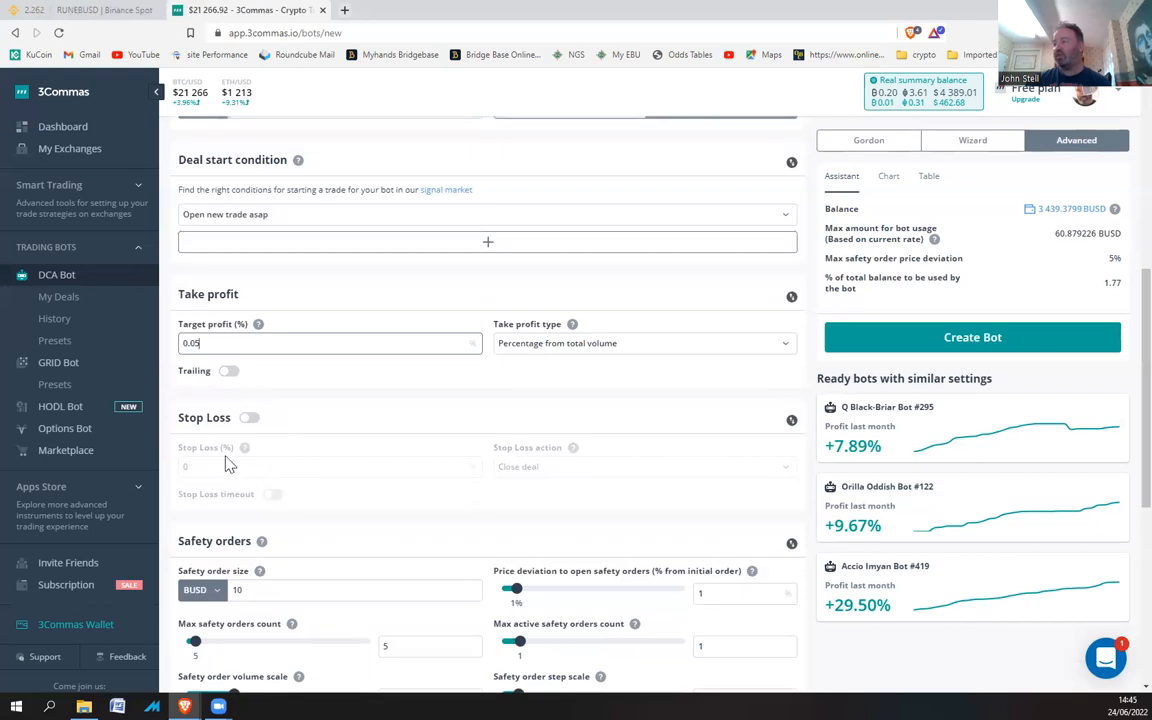
- Set the safety order size to 70 BUSD
scroll(1121, 380, "down", 5)
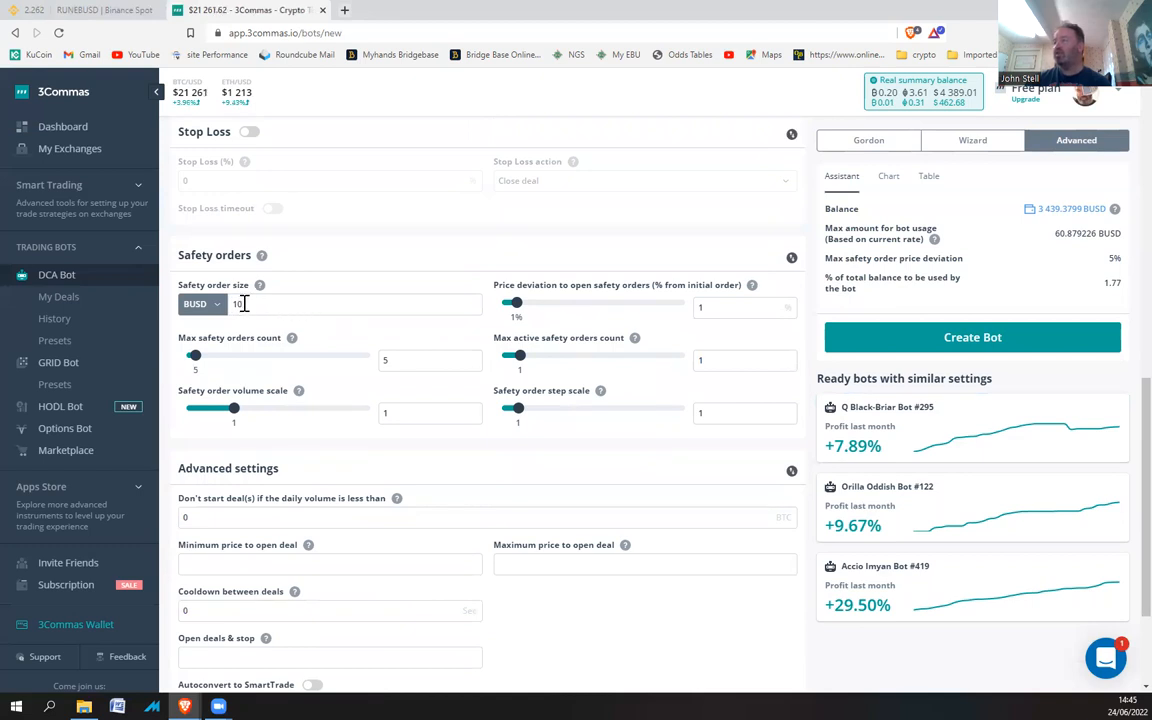
left_click_drag(243, 304, 231, 304)
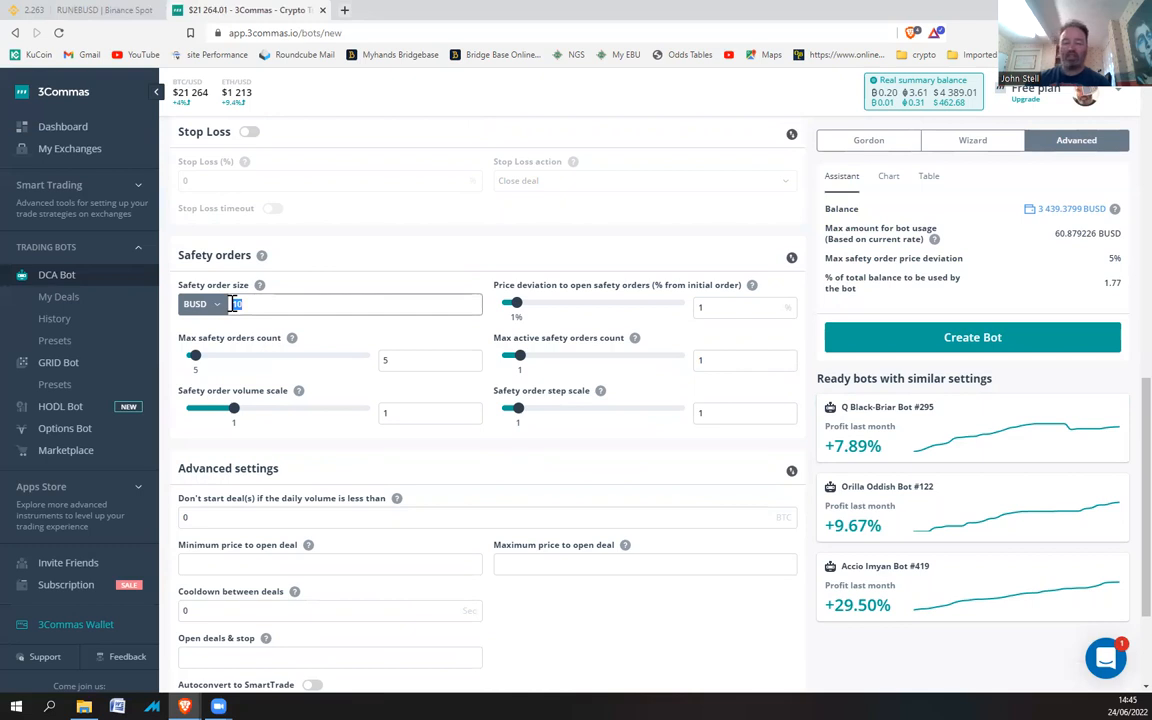
type("70")
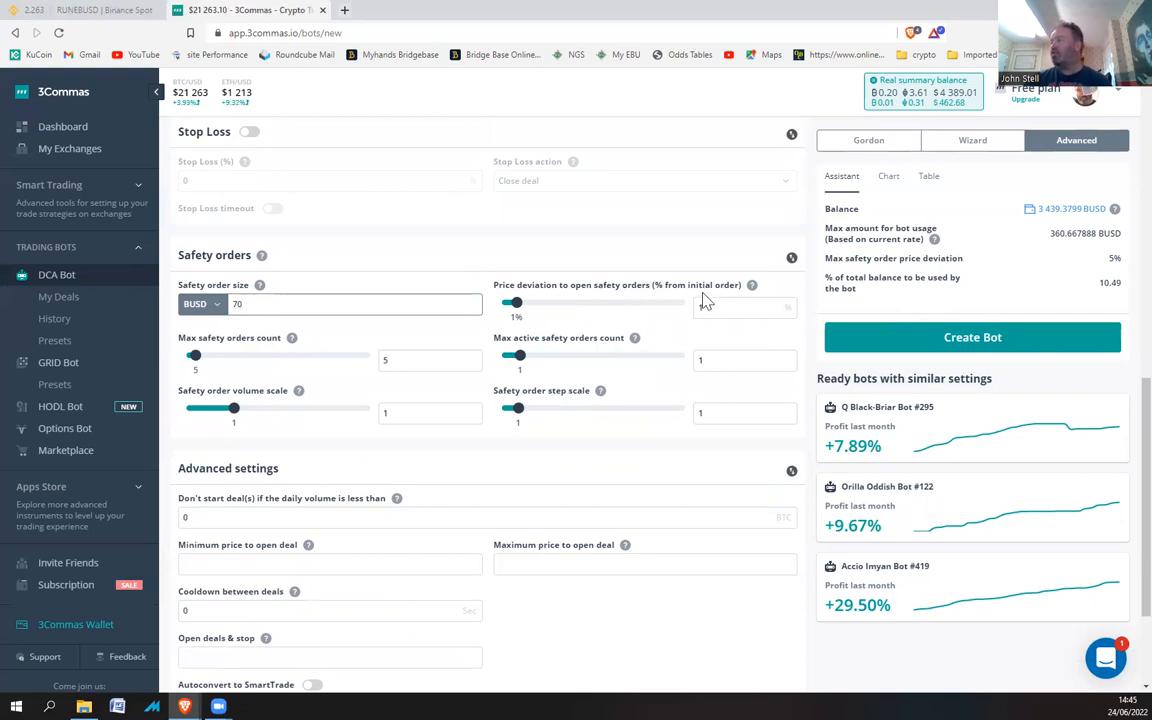
- Set the max safety orders count to 20 and check the max safety order price deviation in the summary
mouse_move(751, 287)
mouse_move(635, 340)
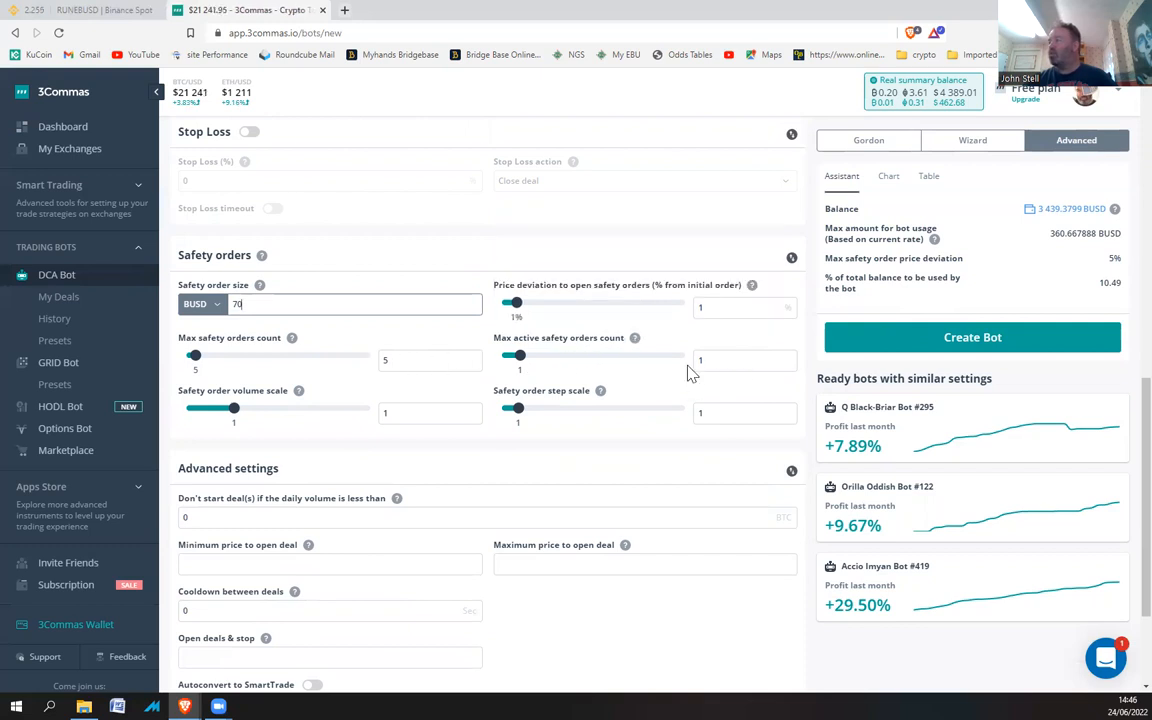
double_click(384, 360)
type("20")
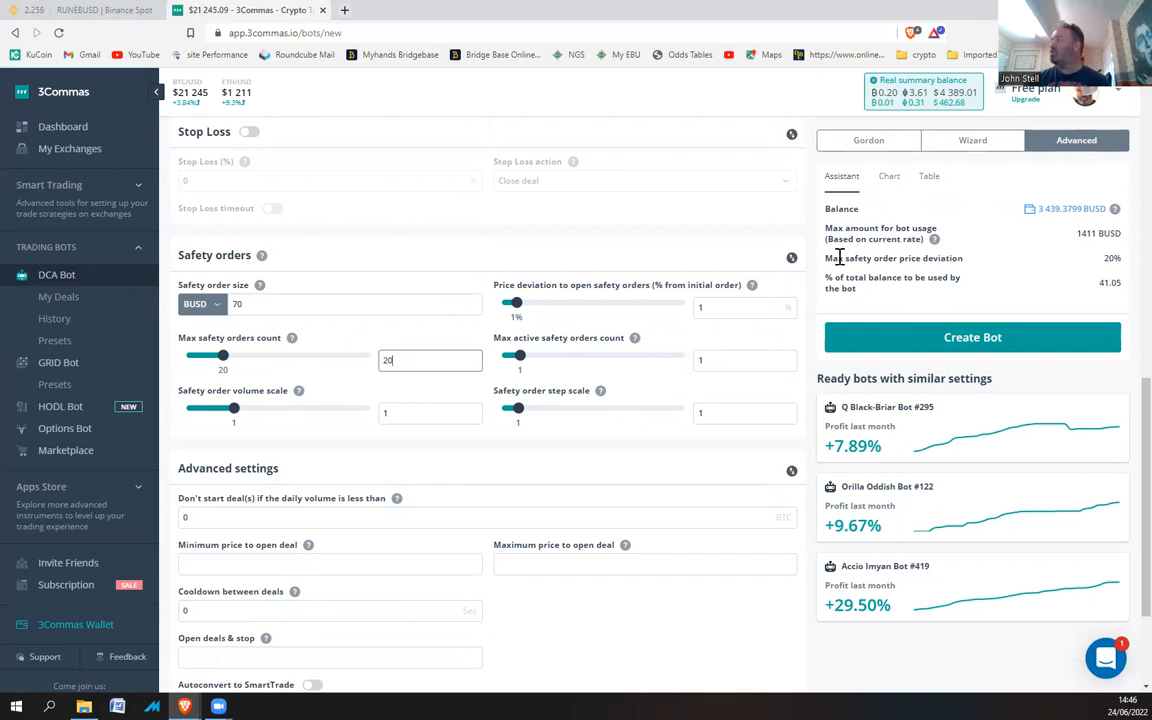
left_click_drag(826, 258, 967, 263)
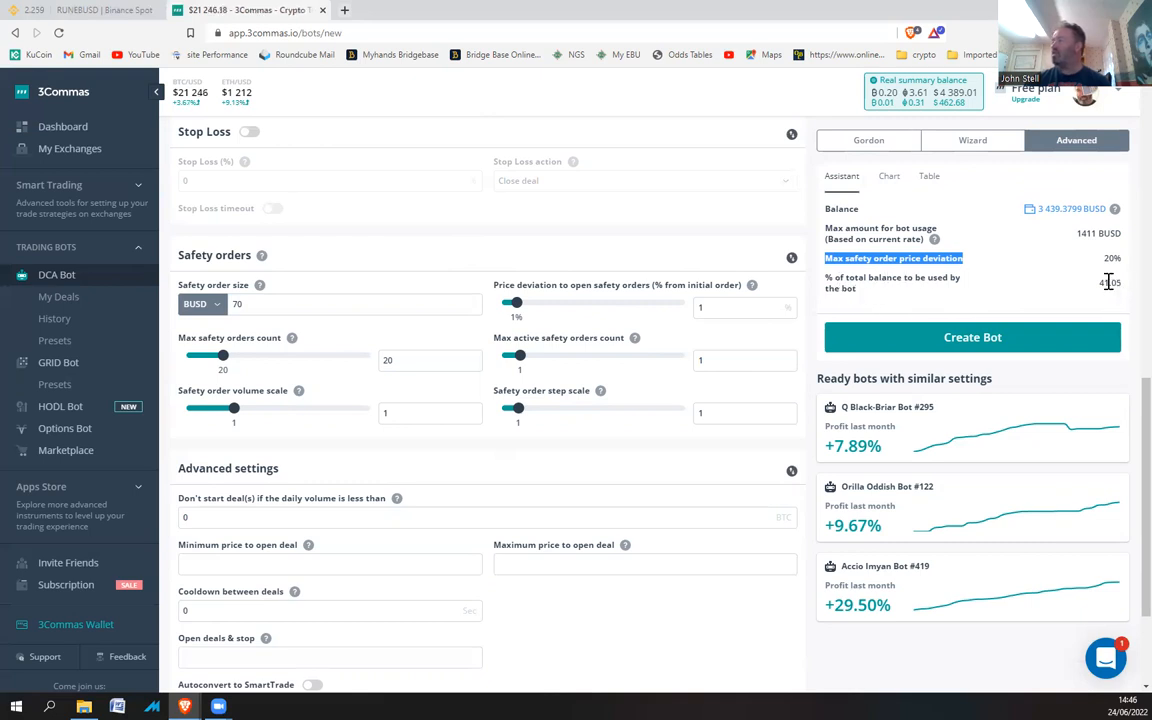
- Raise the max safety orders count to 30 and check the max safety order price deviation again
left_click(389, 360)
double_click(389, 360)
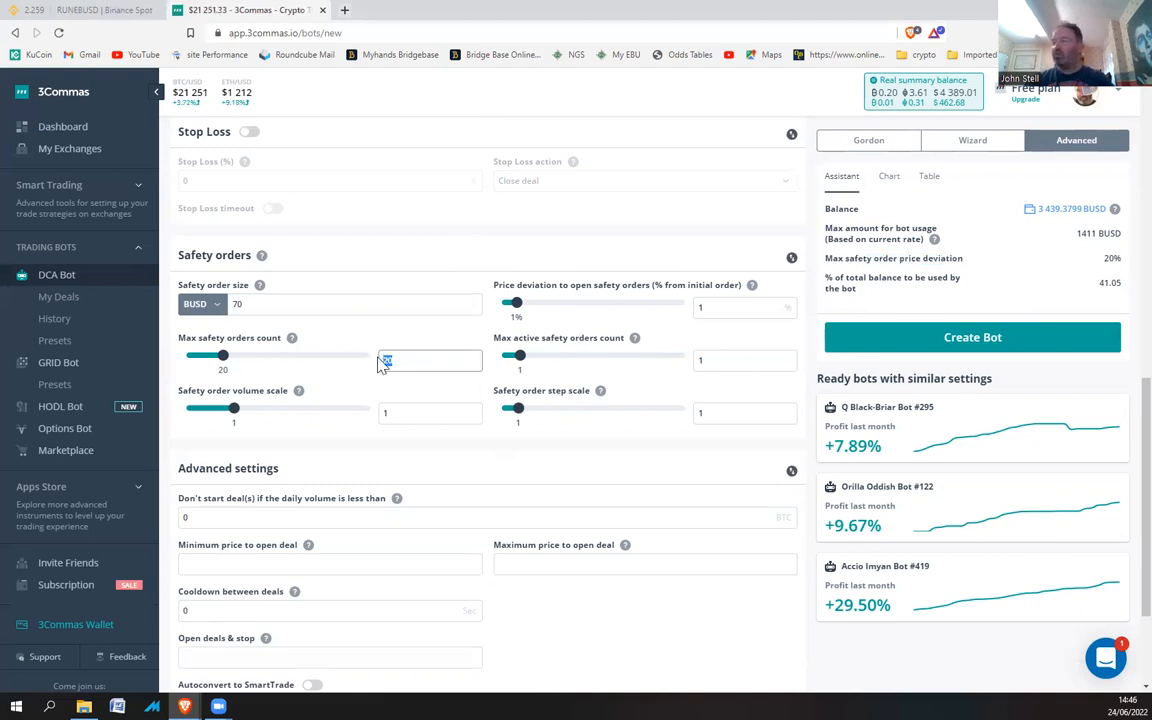
type("30")
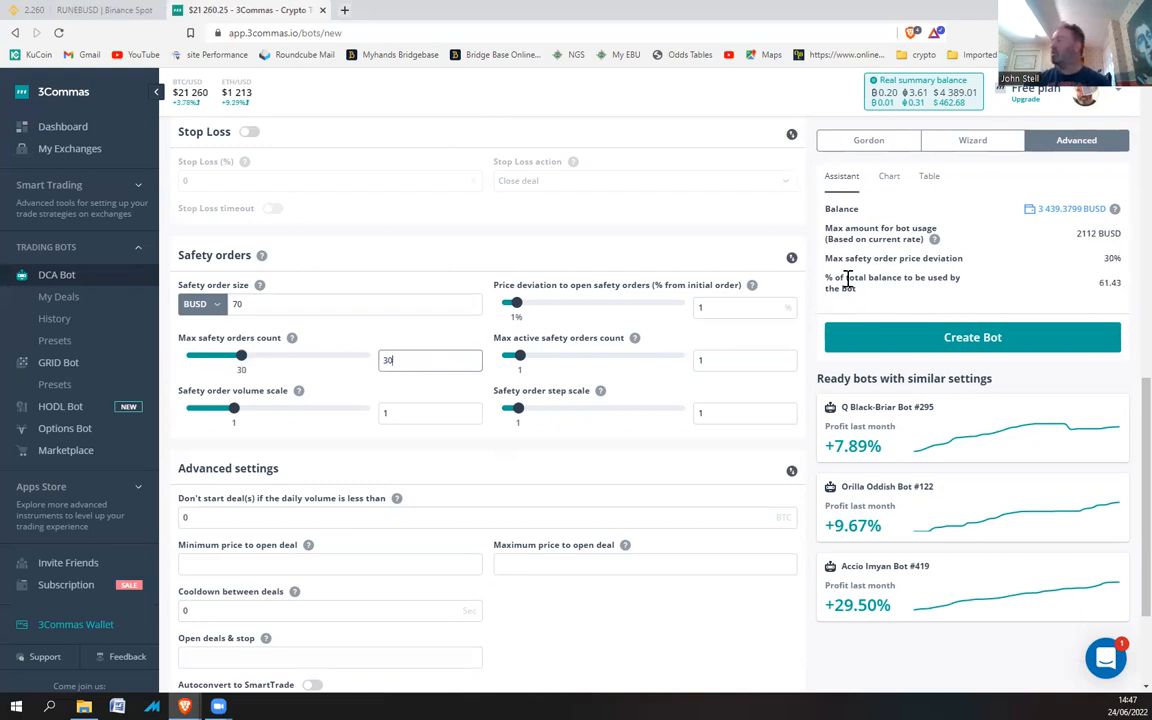
left_click_drag(1120, 260, 1100, 265)
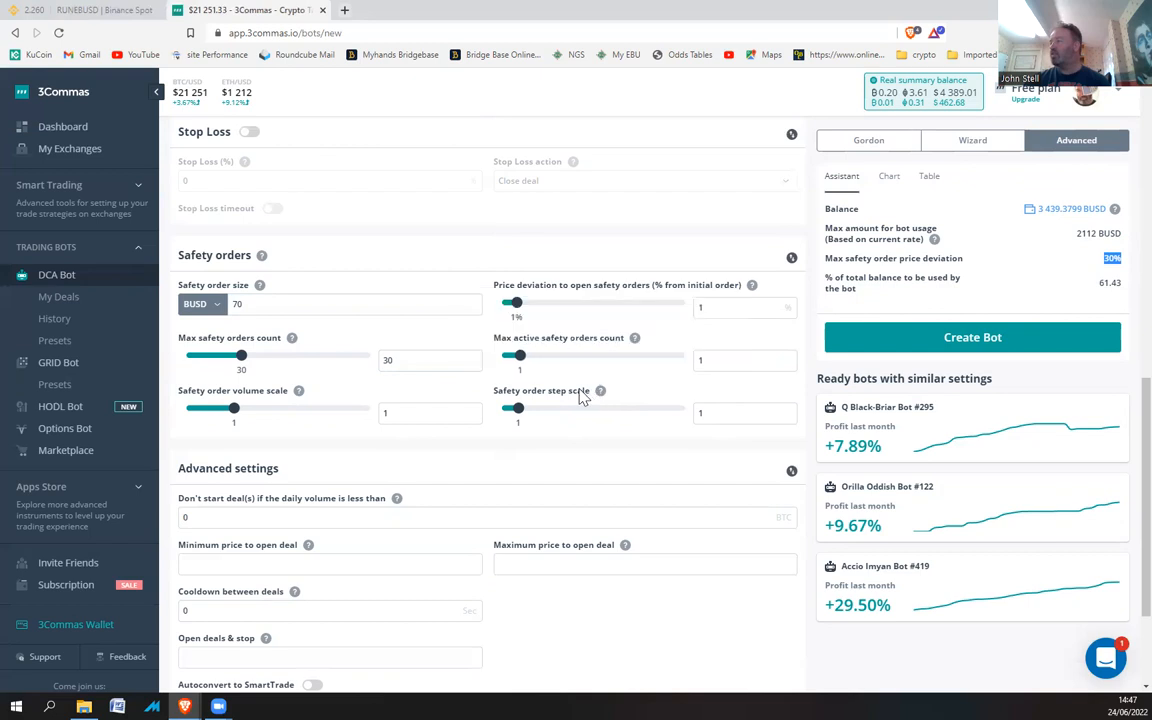
- Try a safety order step scale of 2, and replace it with 0.98
left_click(707, 413)
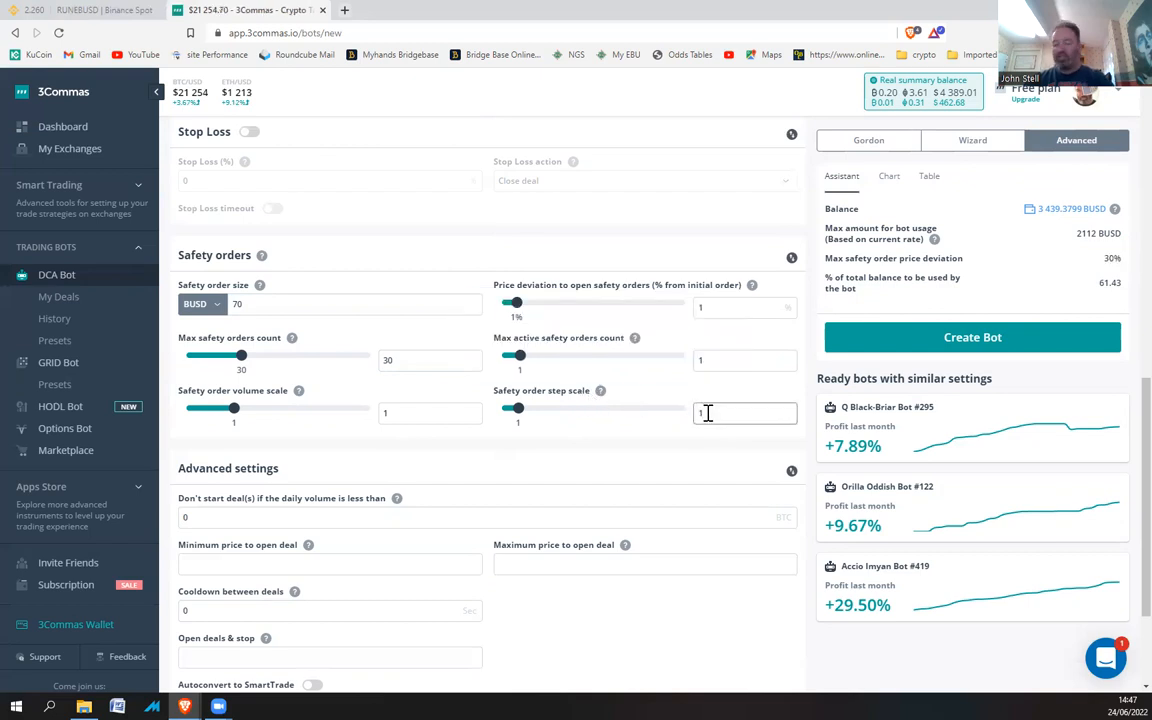
left_click_drag(706, 413, 697, 413)
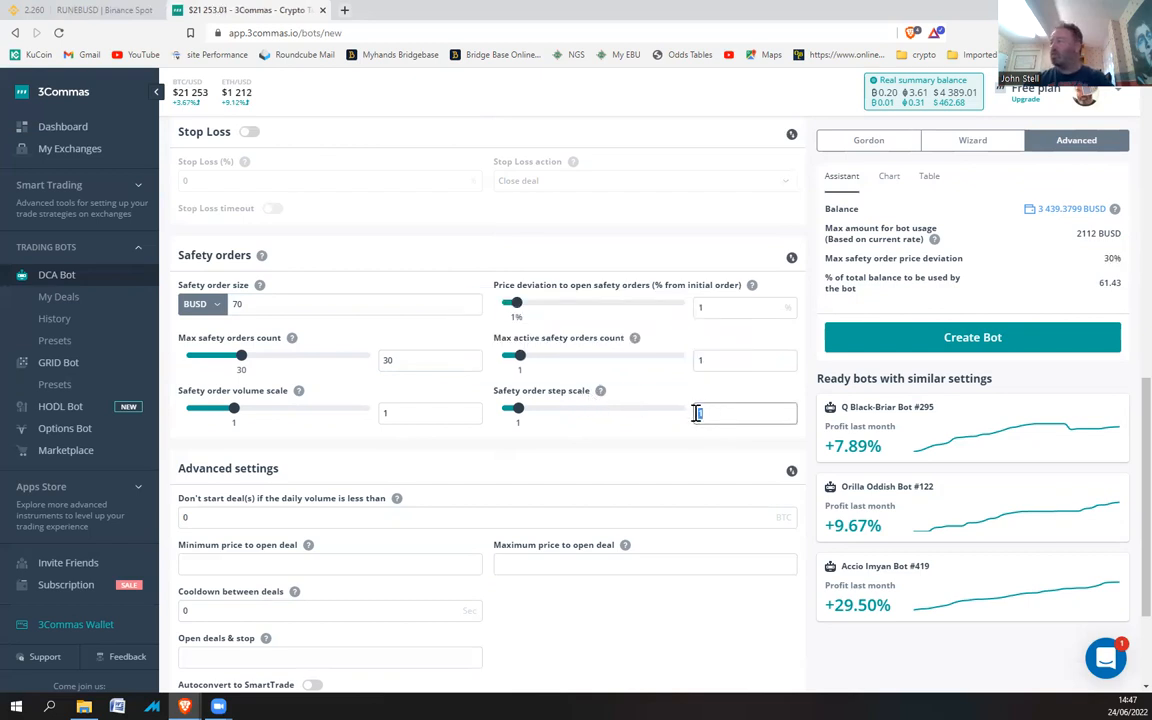
type("2")
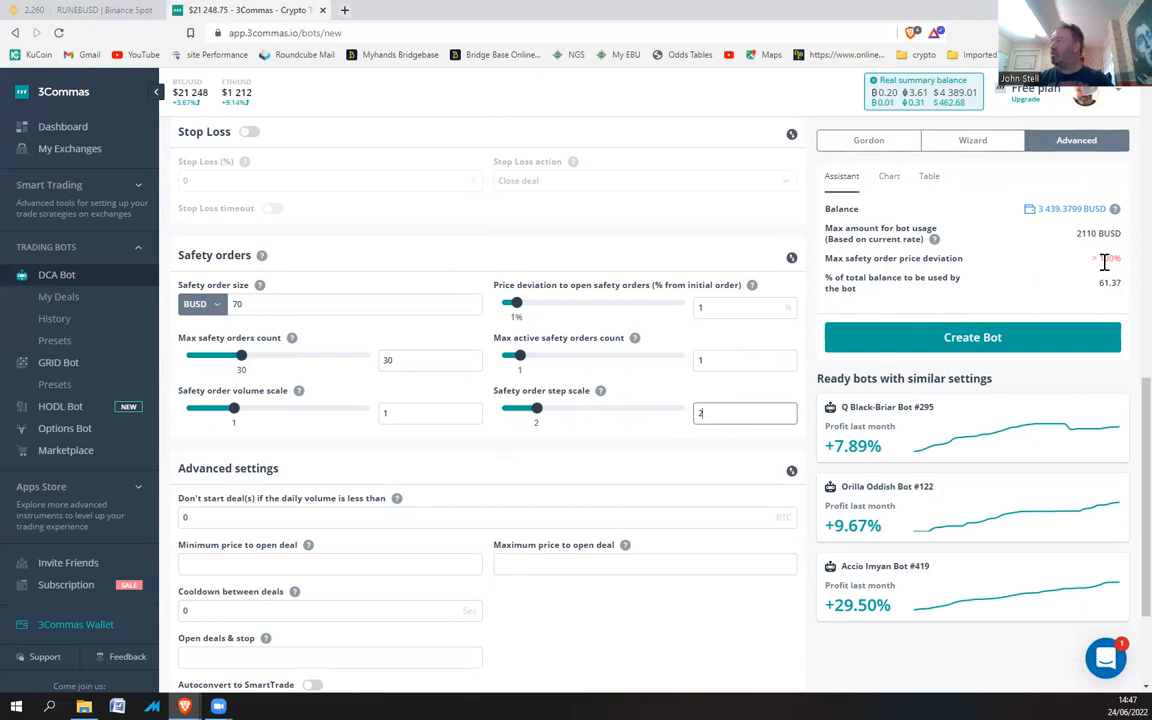
key("BackSpace")
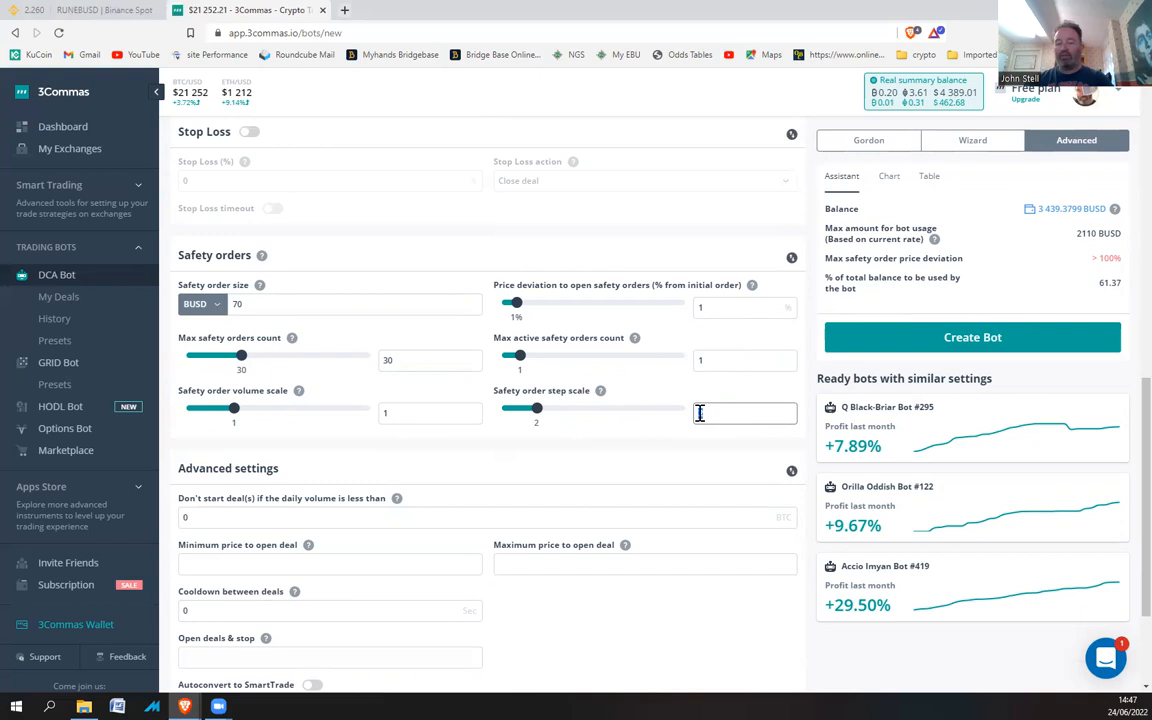
key("BackSpace")
type("0.98")
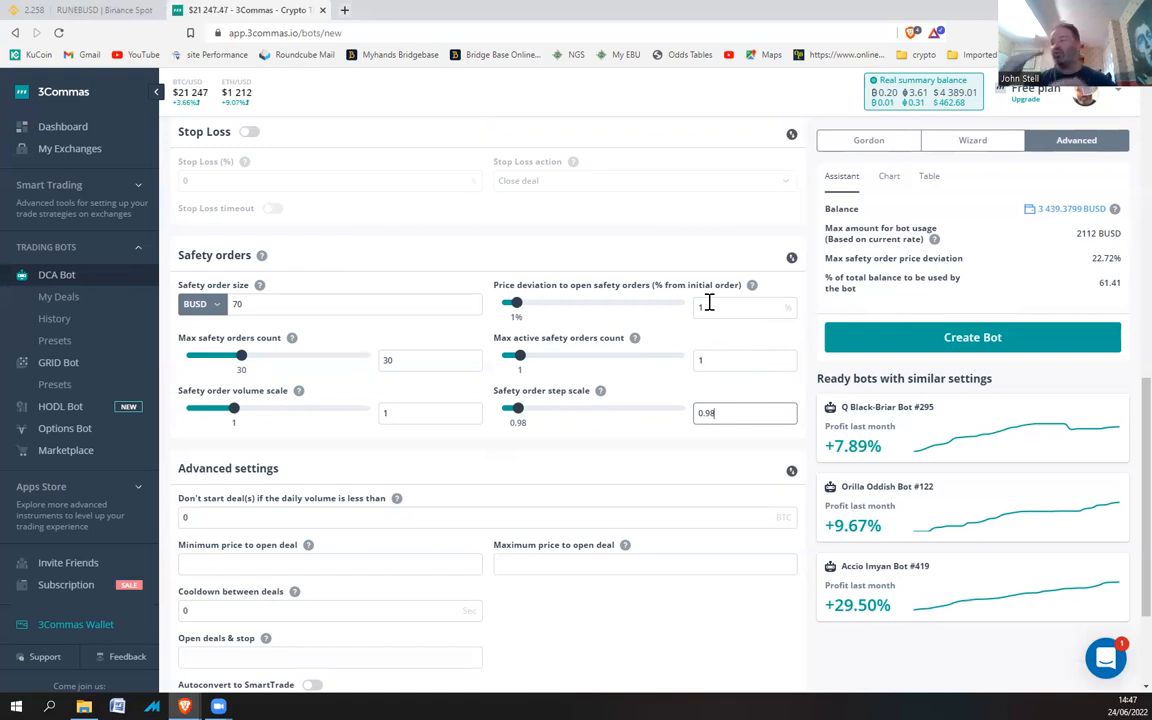
- Show the safety order chart and set the price deviation to open safety orders to 1.05%, and then to 1.20%
left_click(890, 180)
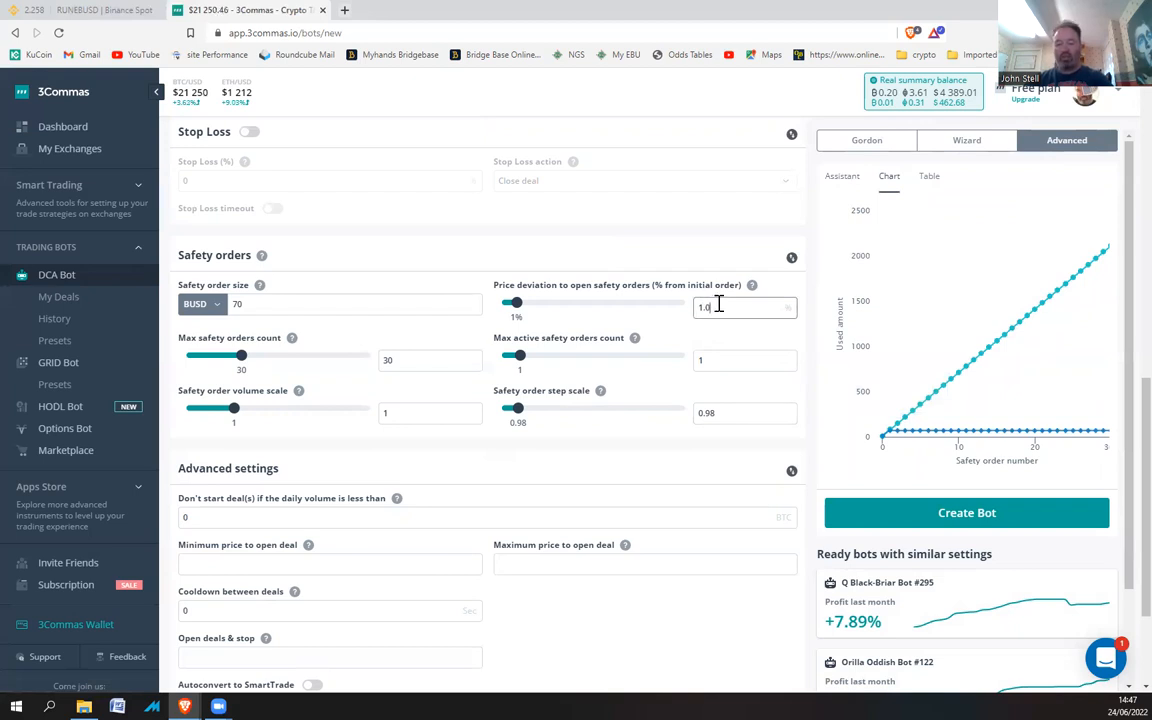
left_click(717, 358)
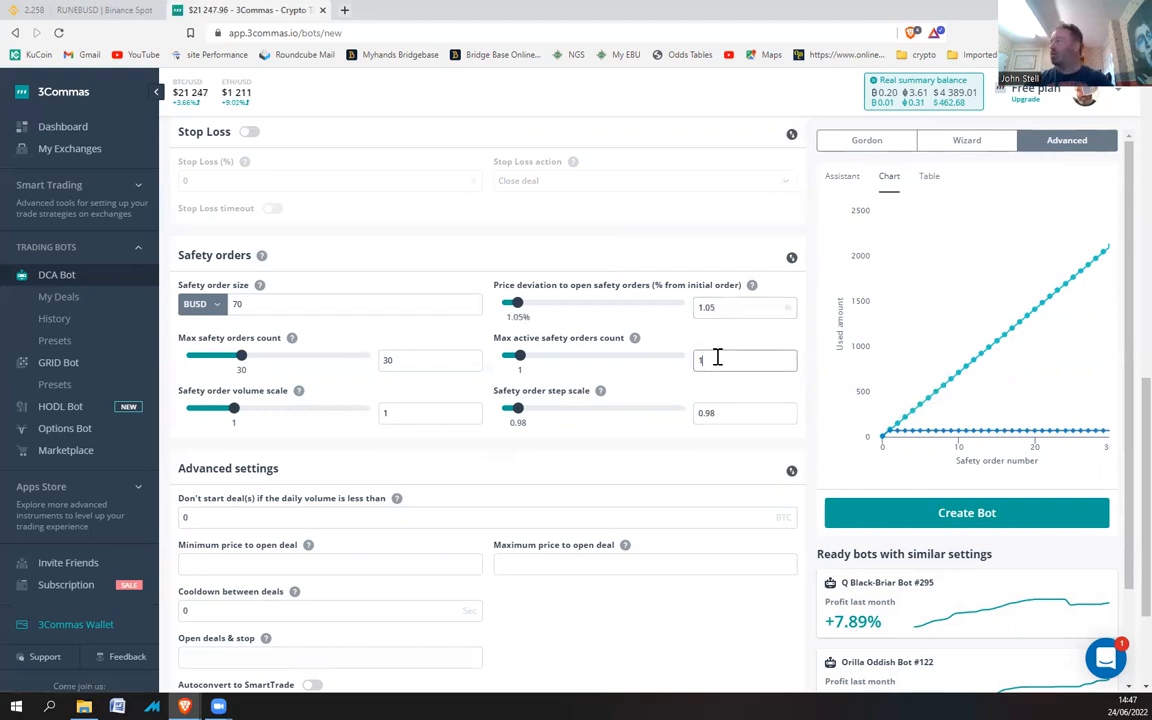
left_click_drag(720, 306, 708, 307)
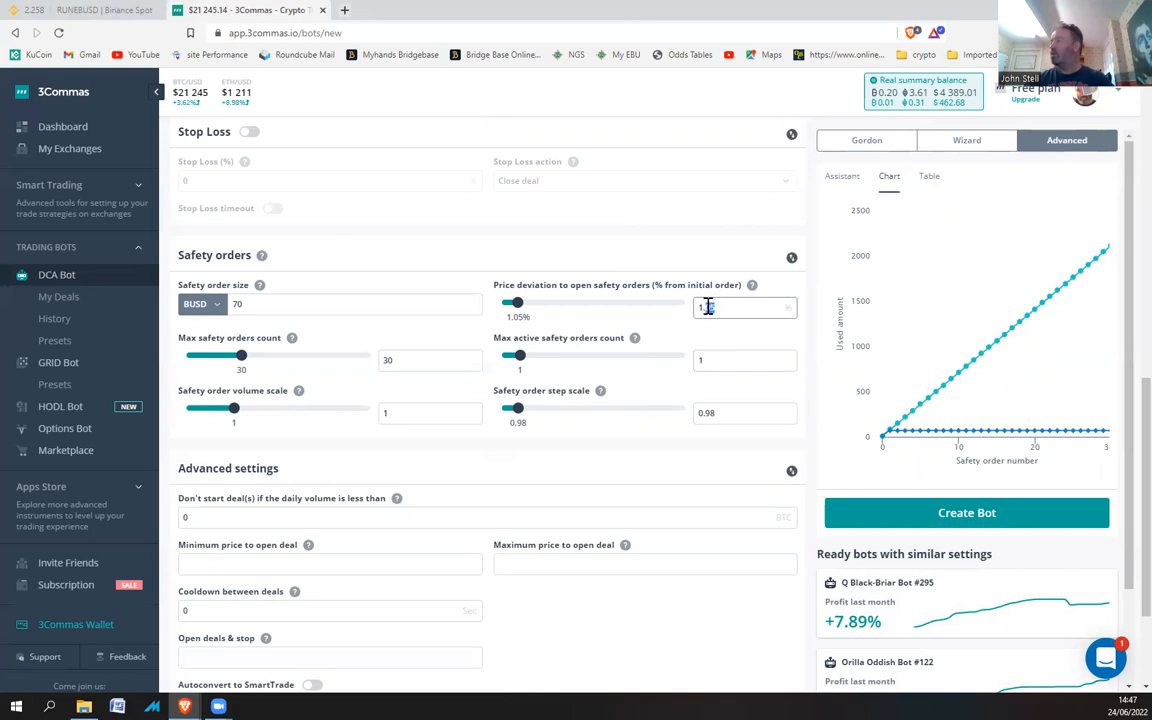
type("2")
left_click(734, 358)
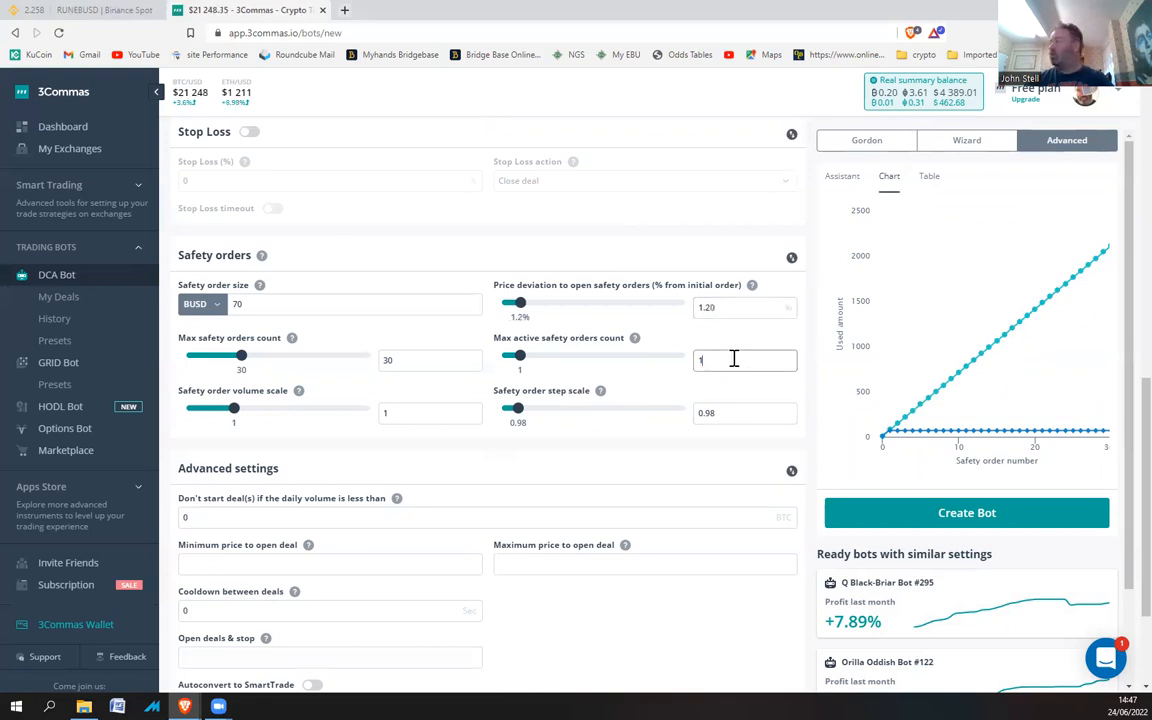
- Try a safety order step scale of 1, and set it back to 0.98
left_click(739, 418)
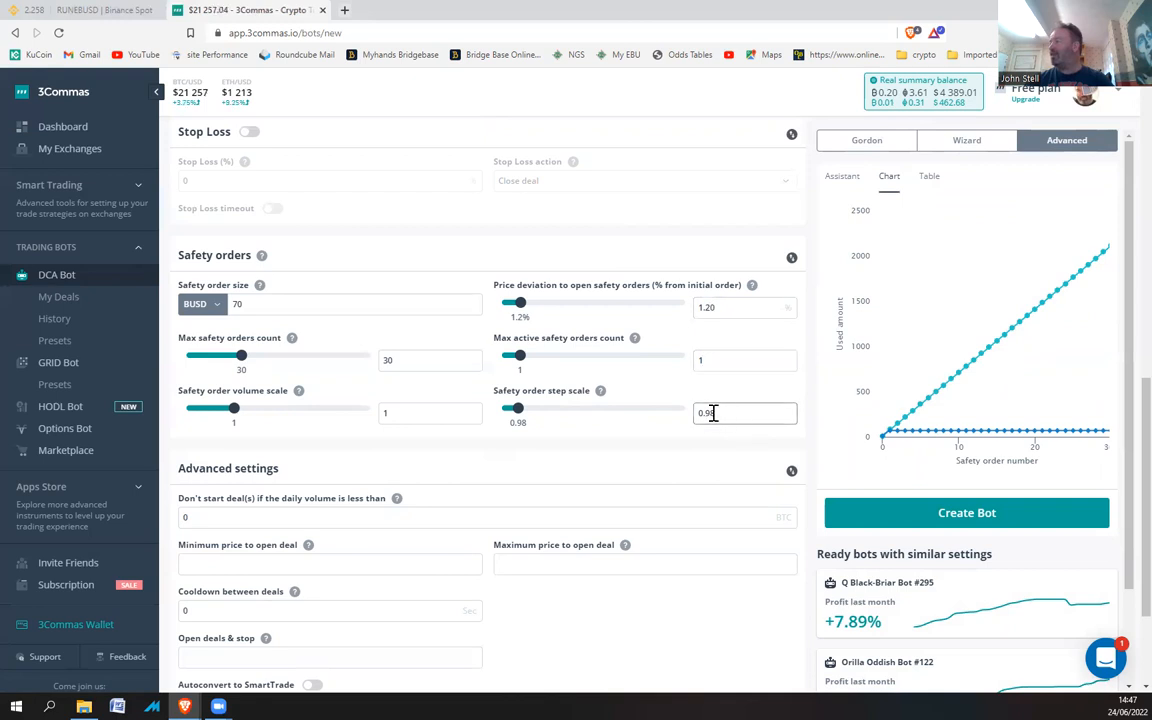
left_click_drag(708, 413, 702, 411)
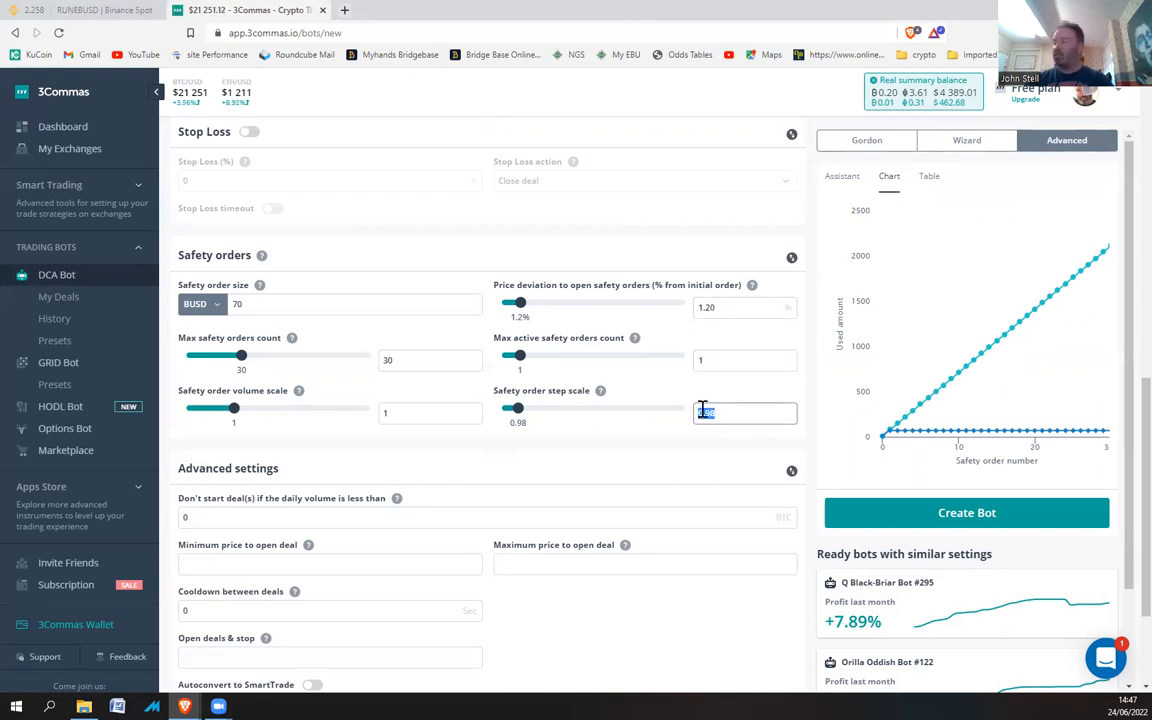
type("2")
mouse_move(723, 410)
left_mouse_down()
mouse_move(697, 413)
mouse_move(715, 412)
left_mouse_up()
type("1")
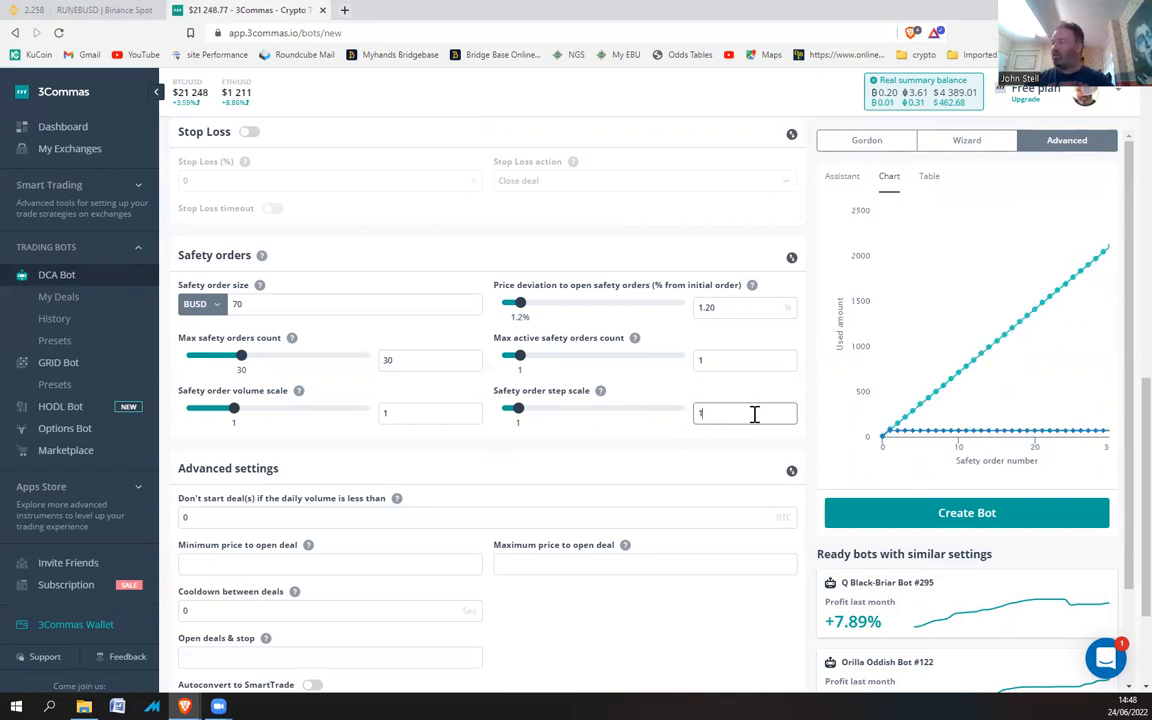
key("BackSpace")
type("0")
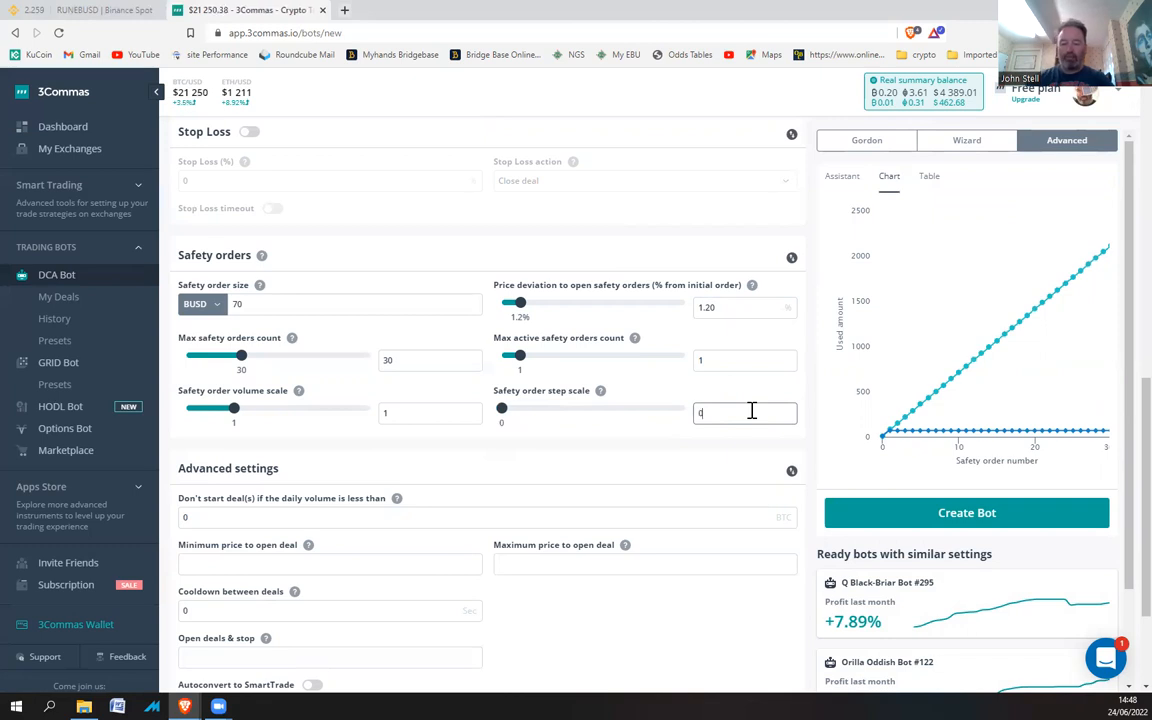
type(".98")
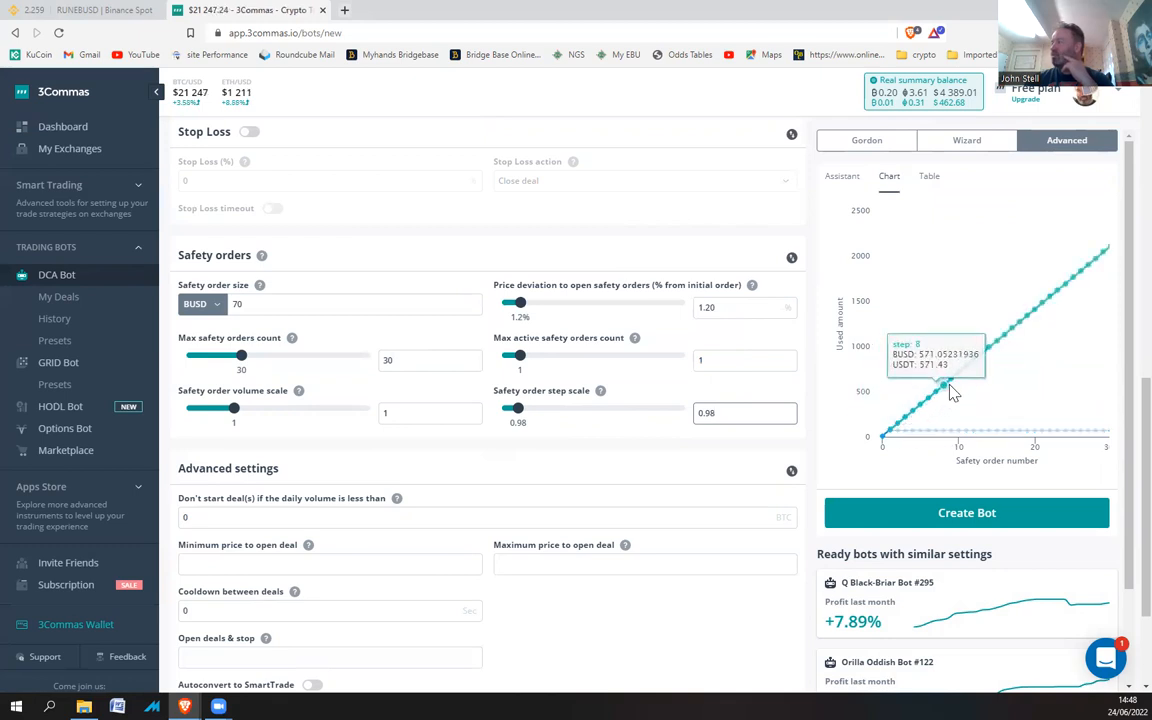
- Set the max safety orders count to 15 and view the bot usage figures in the Assistant summary
left_click_drag(399, 360, 377, 366)
type("15")
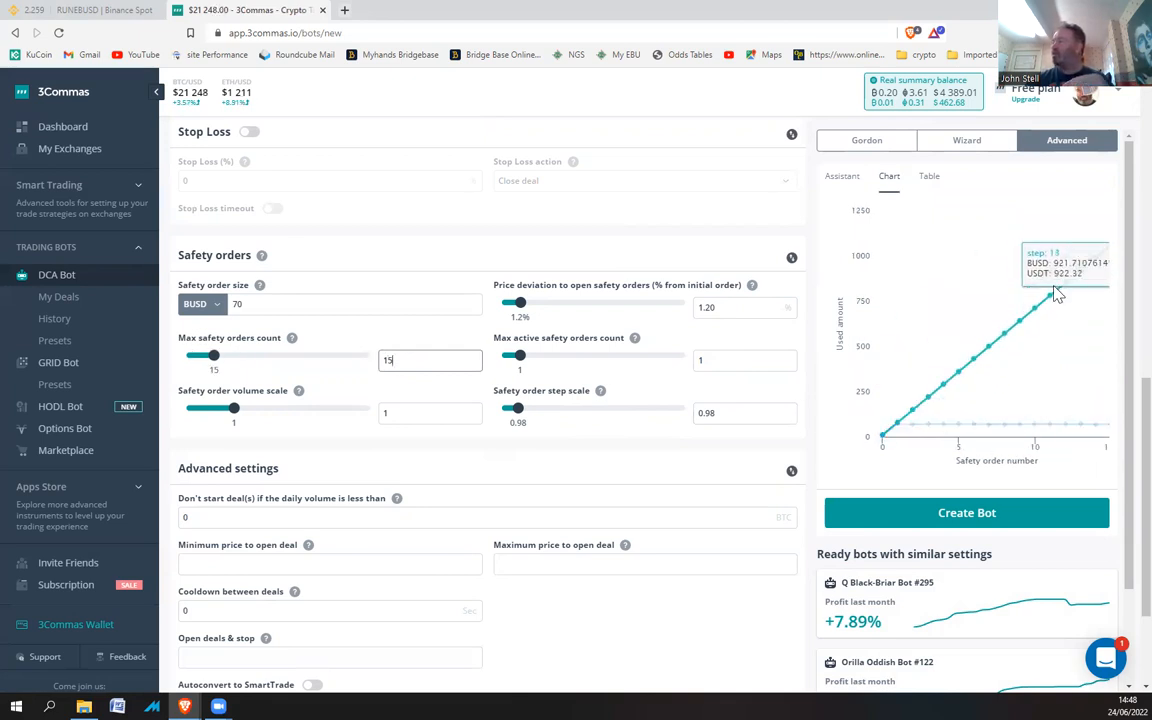
left_click(843, 177)
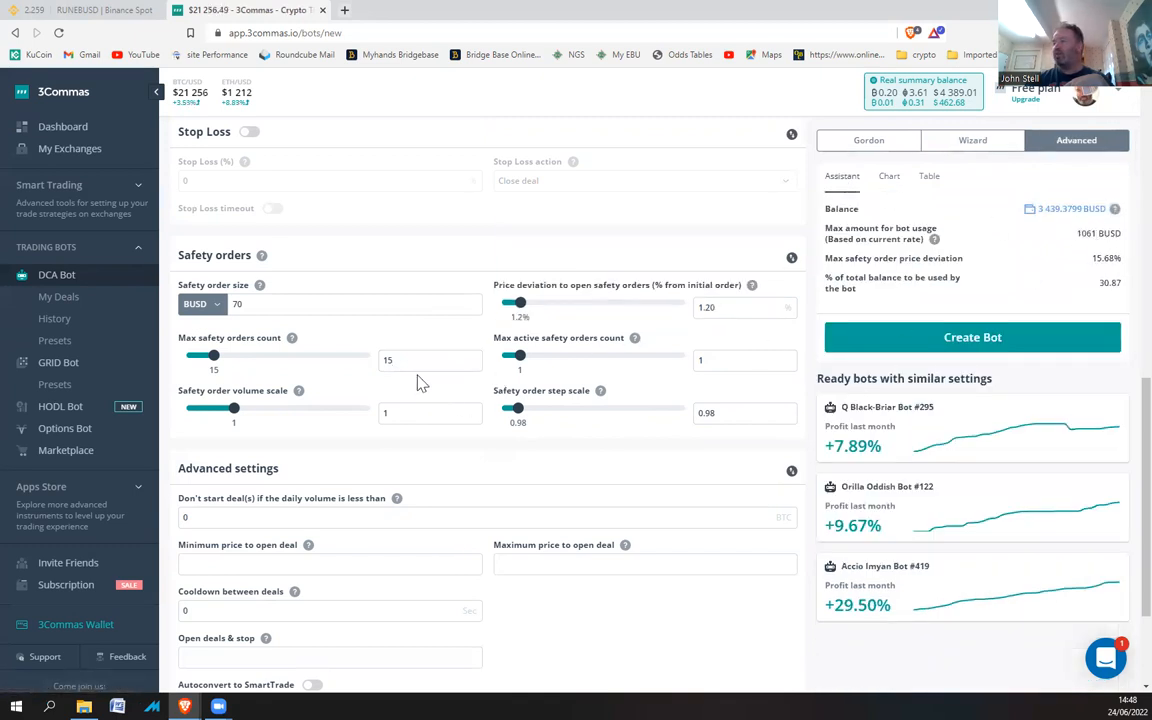
- Display the safety order chart again and set the safety order volume scale to 1.5
left_click(890, 178)
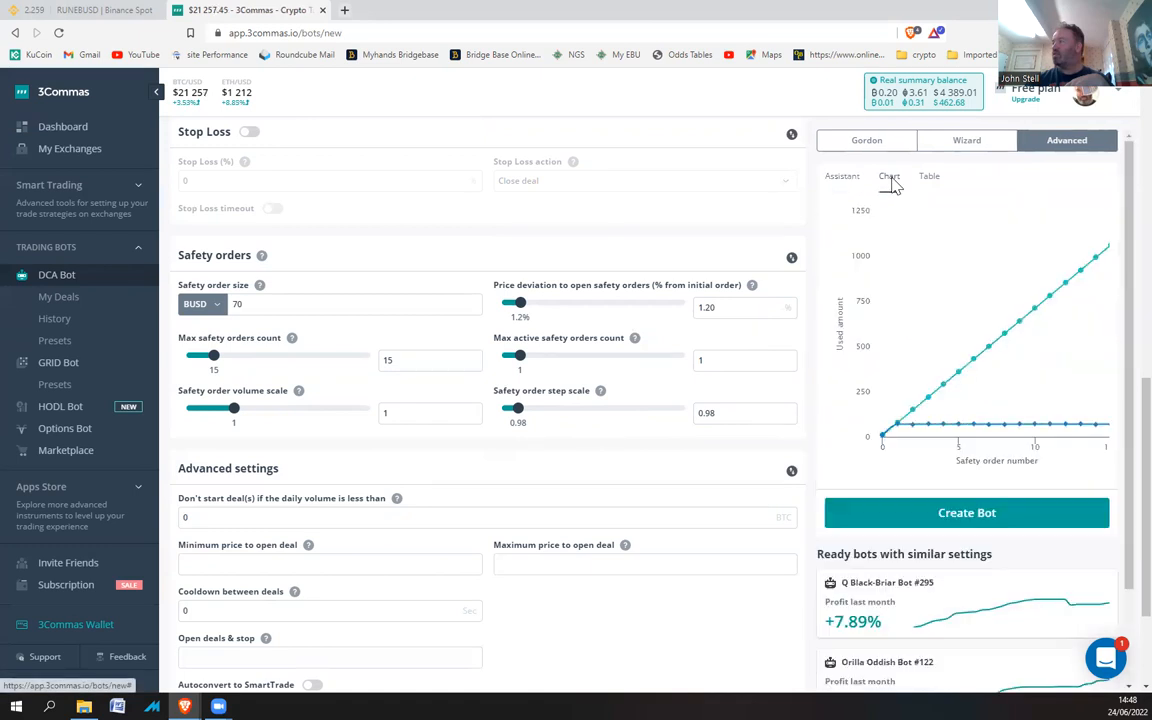
left_click(398, 412)
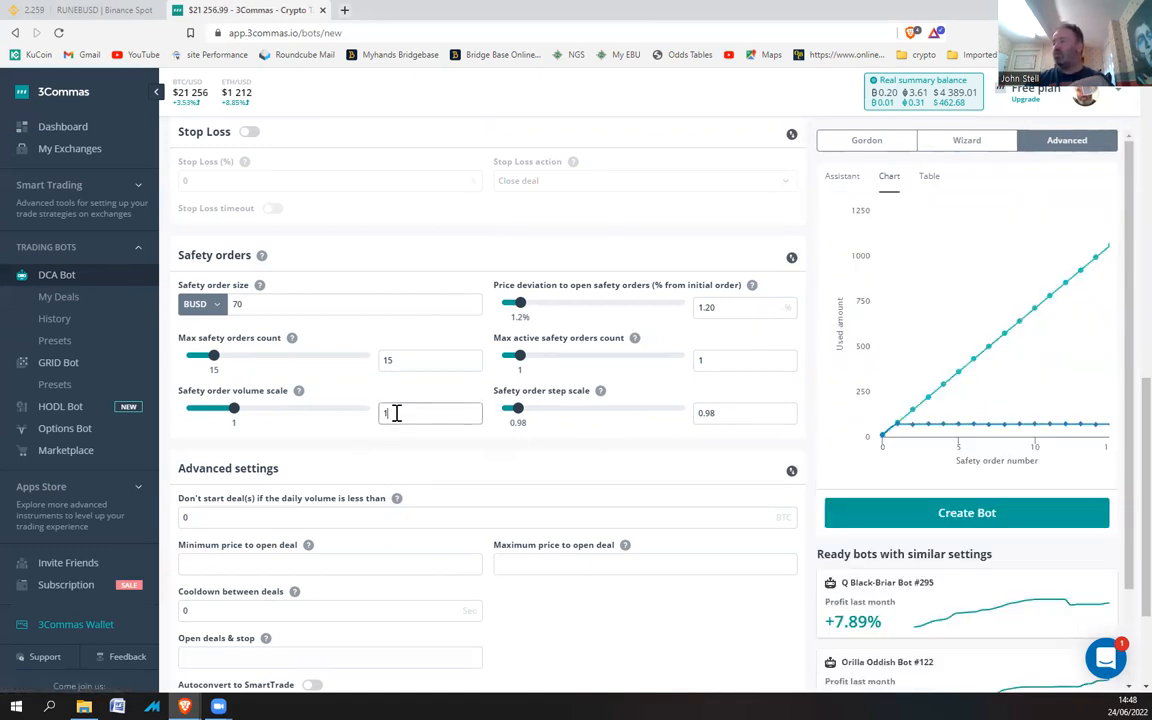
type(".5")
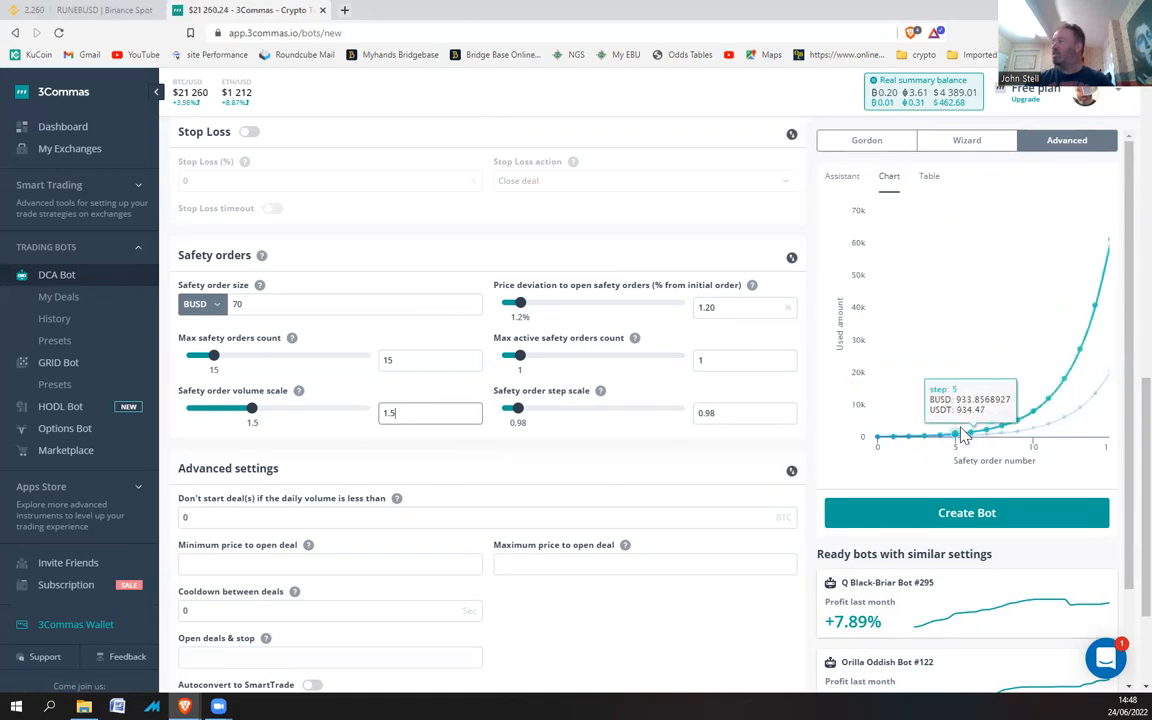
- Try a safety order volume scale of 0.8 and examine the max safety order price deviation in the Assistant summary
double_click(376, 412)
key("BackSpace")
type("0.8")
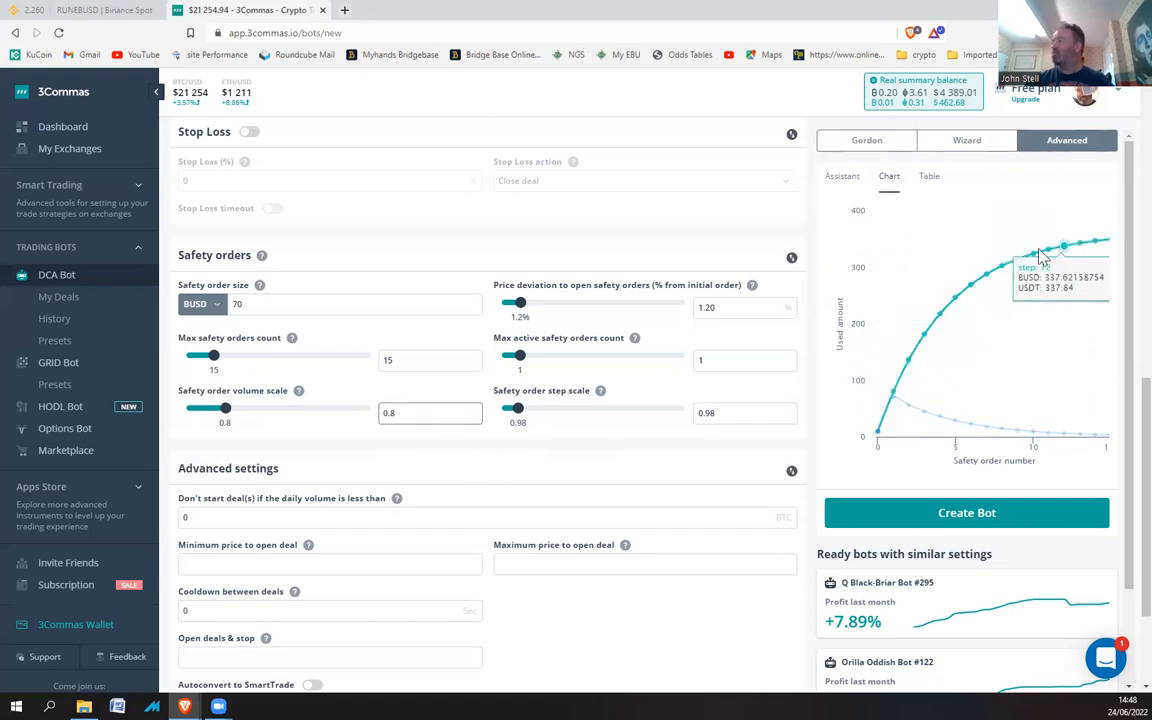
mouse_move(299, 392)
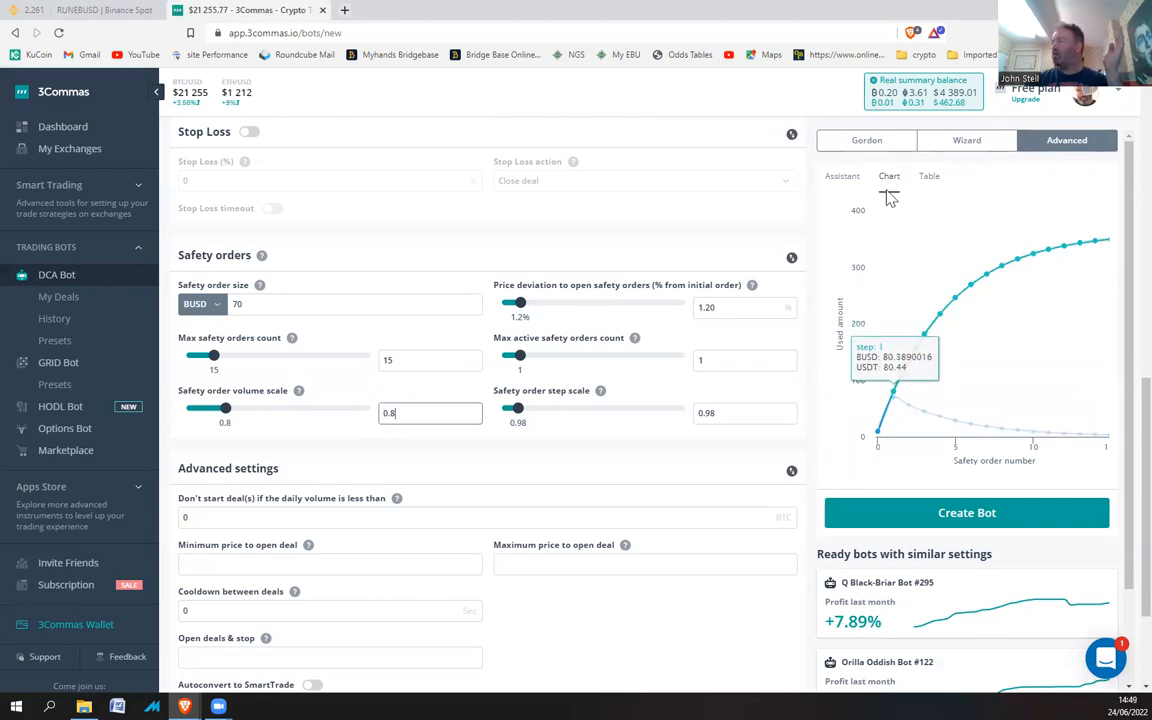
left_click(842, 177)
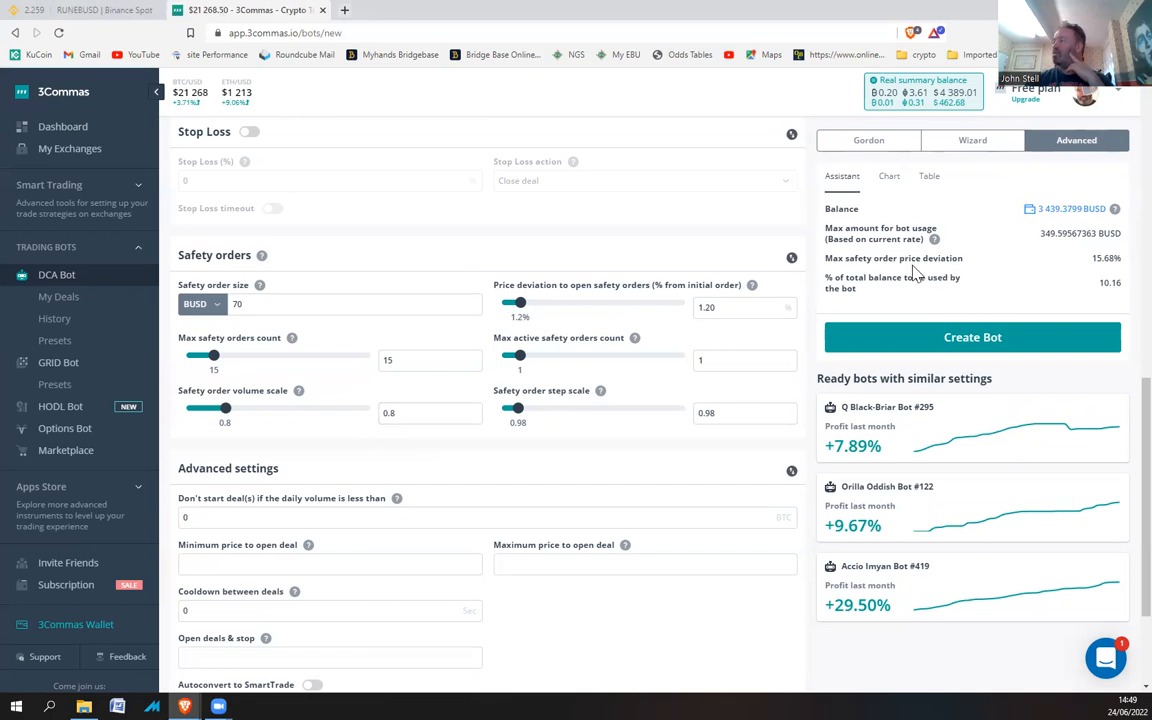
left_click_drag(826, 258, 1122, 265)
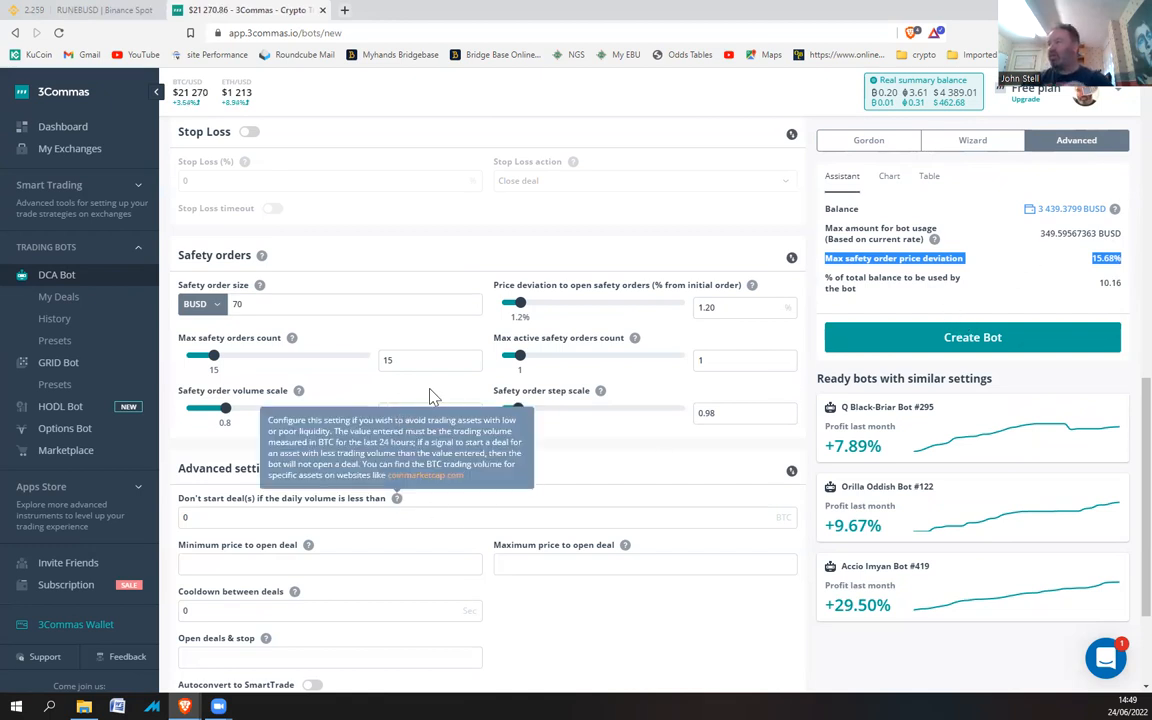
- Set the max safety orders count to 25
left_click_drag(406, 358, 376, 361)
type("25")
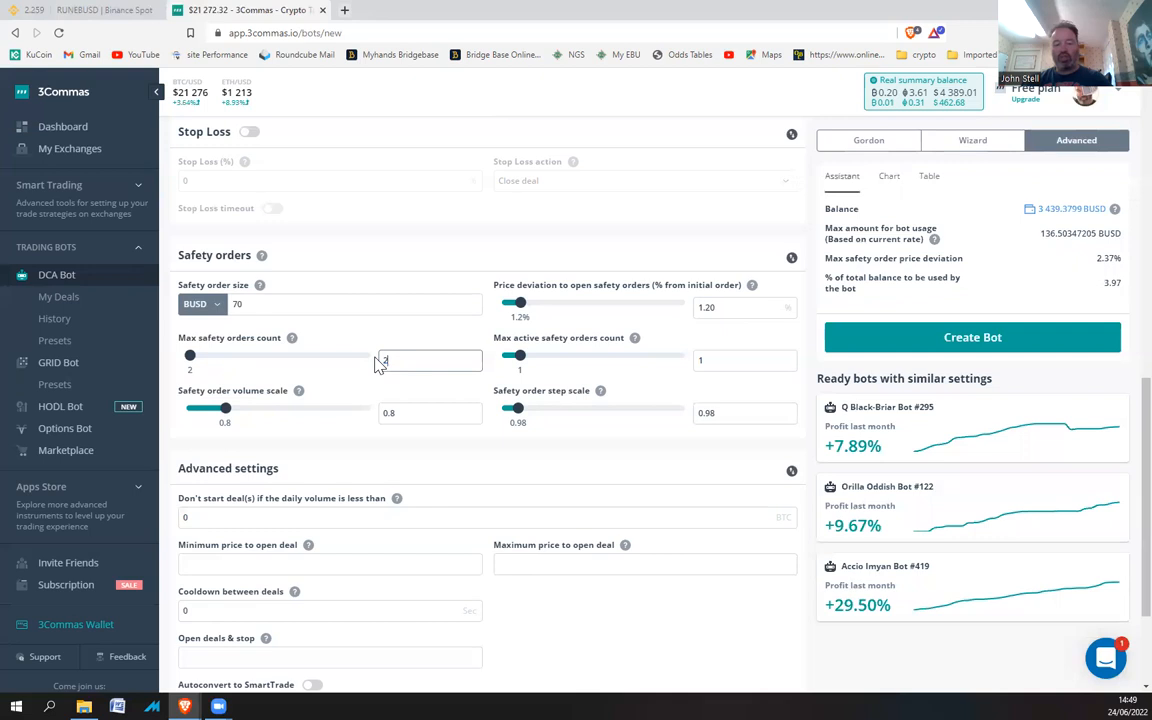
left_click(420, 411)
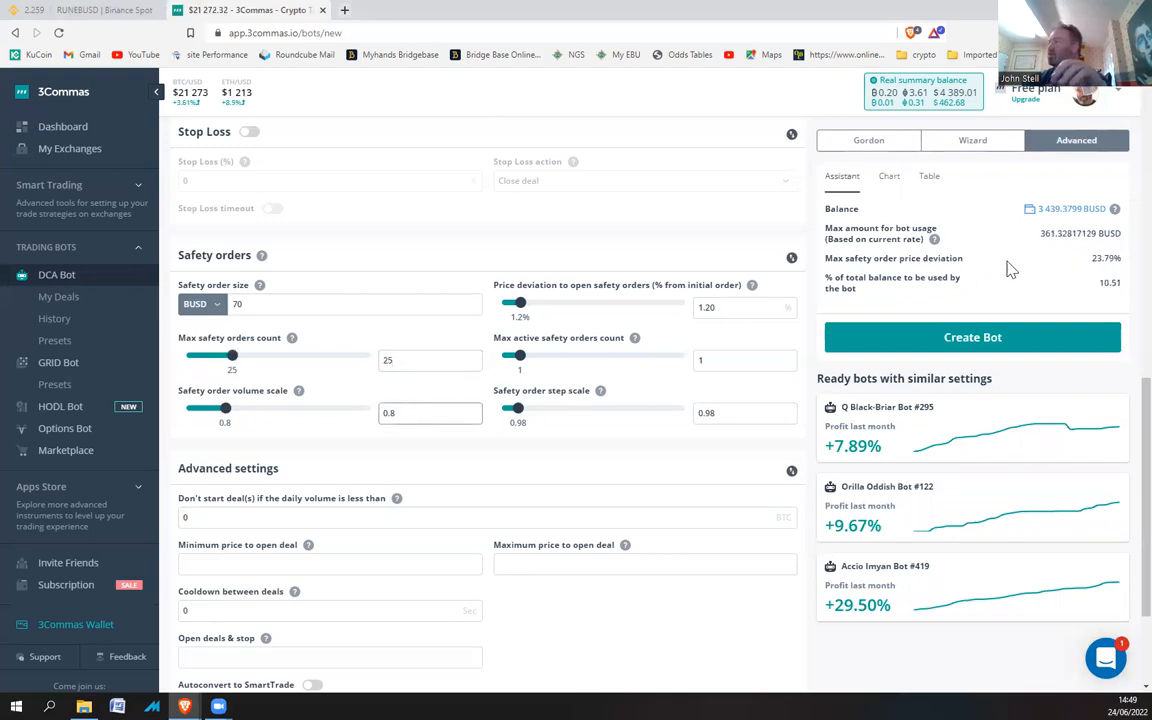
- Try a safety order step scale of 1.2, and then of 1.1
left_click_drag(710, 412, 697, 413)
type("1")
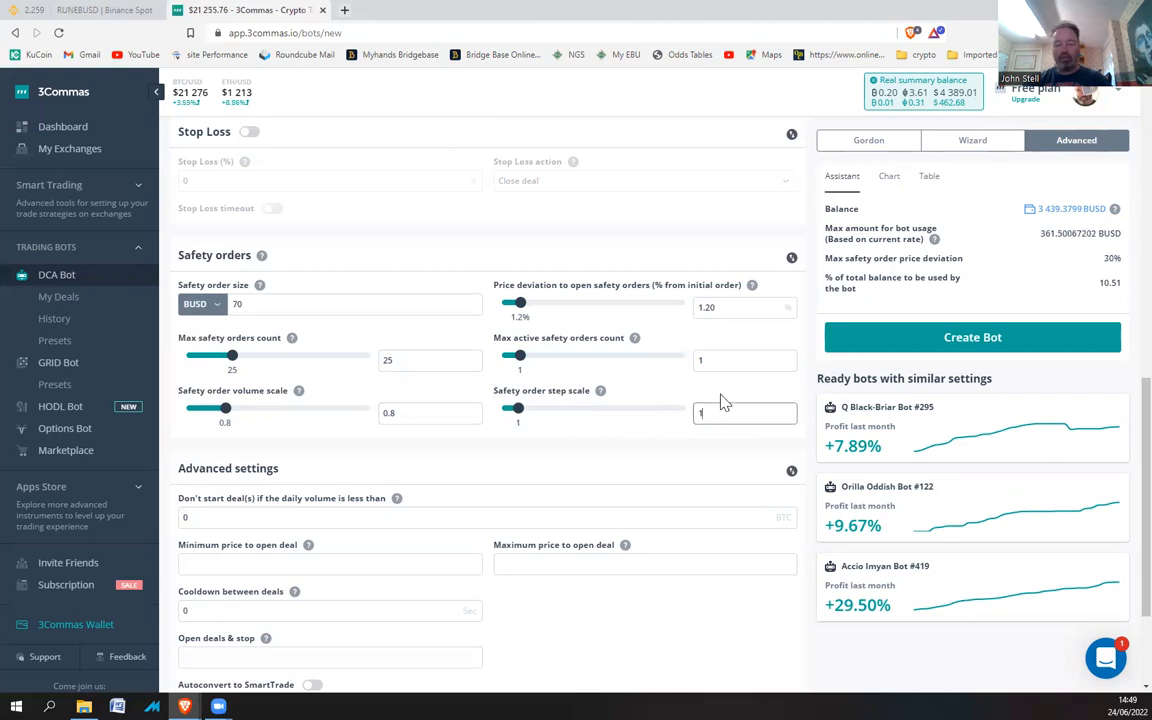
type(".2")
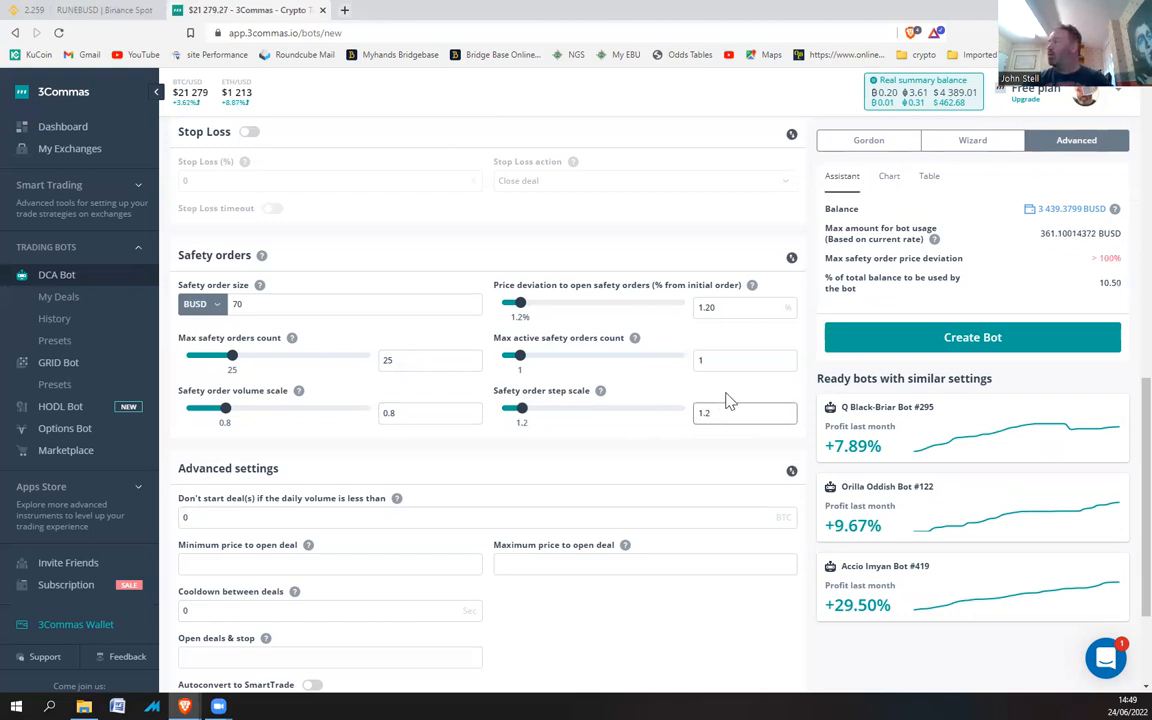
key("BackSpace")
type("1")
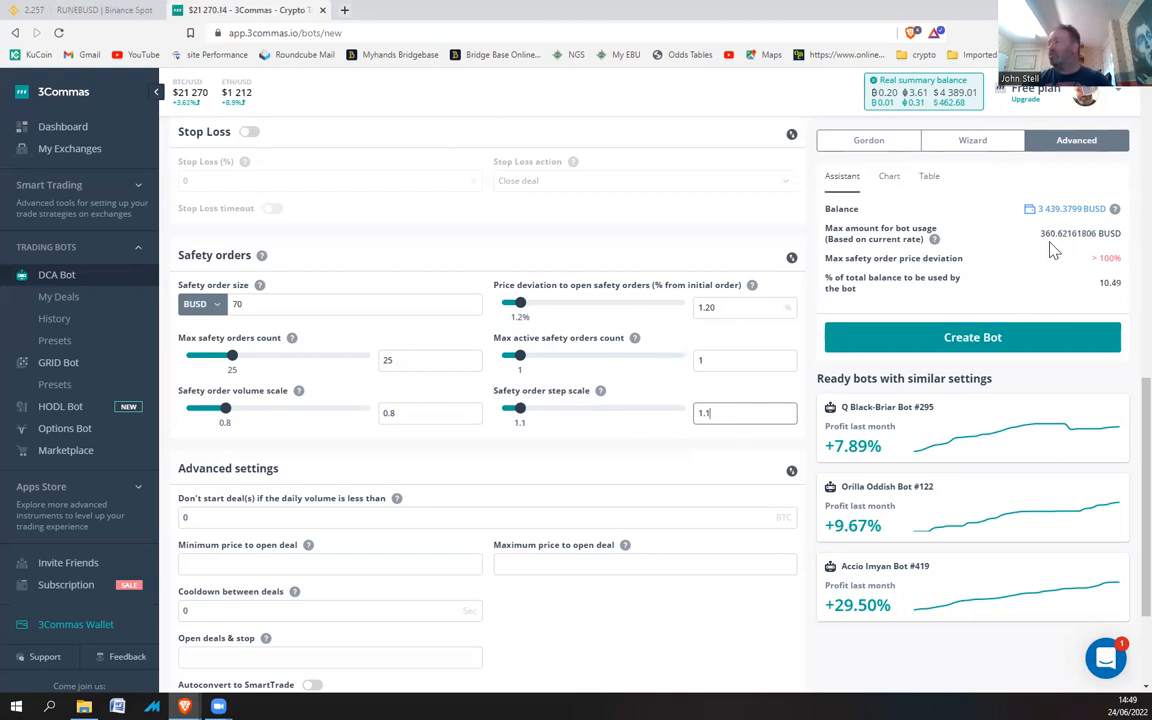
- Try a safety order volume scale of 1.1, and then set it to 1.05
left_click_drag(380, 411, 397, 408)
type("1.1")
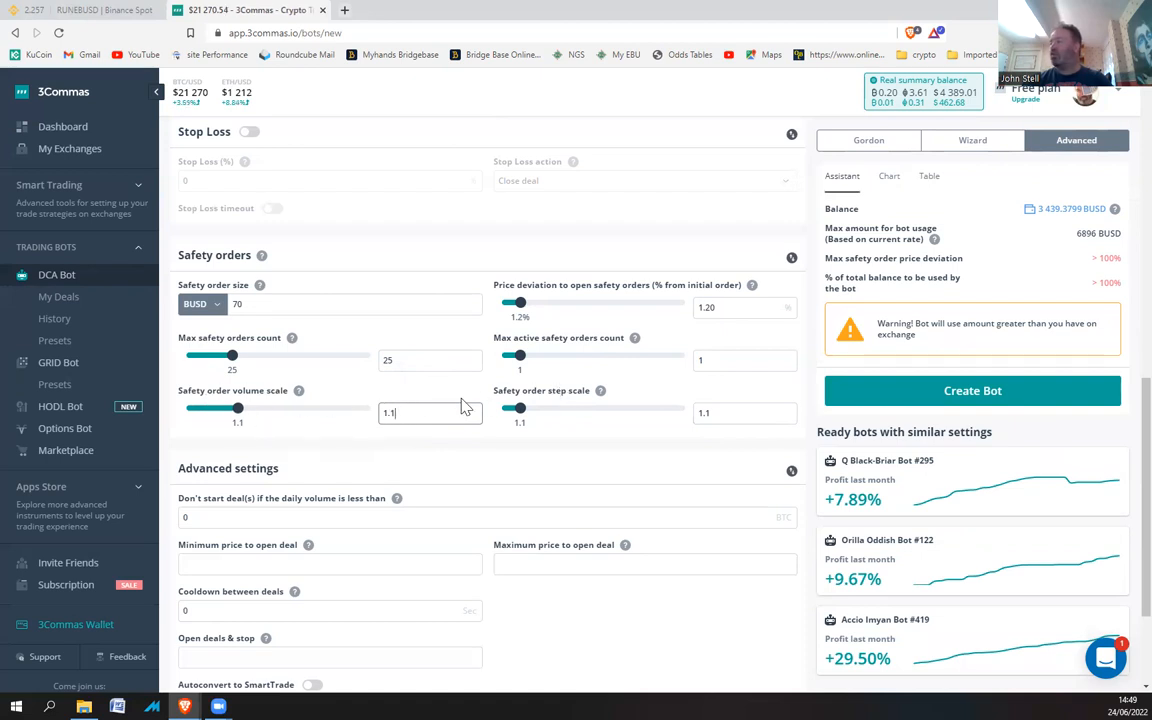
key("BackSpace")
type("05")
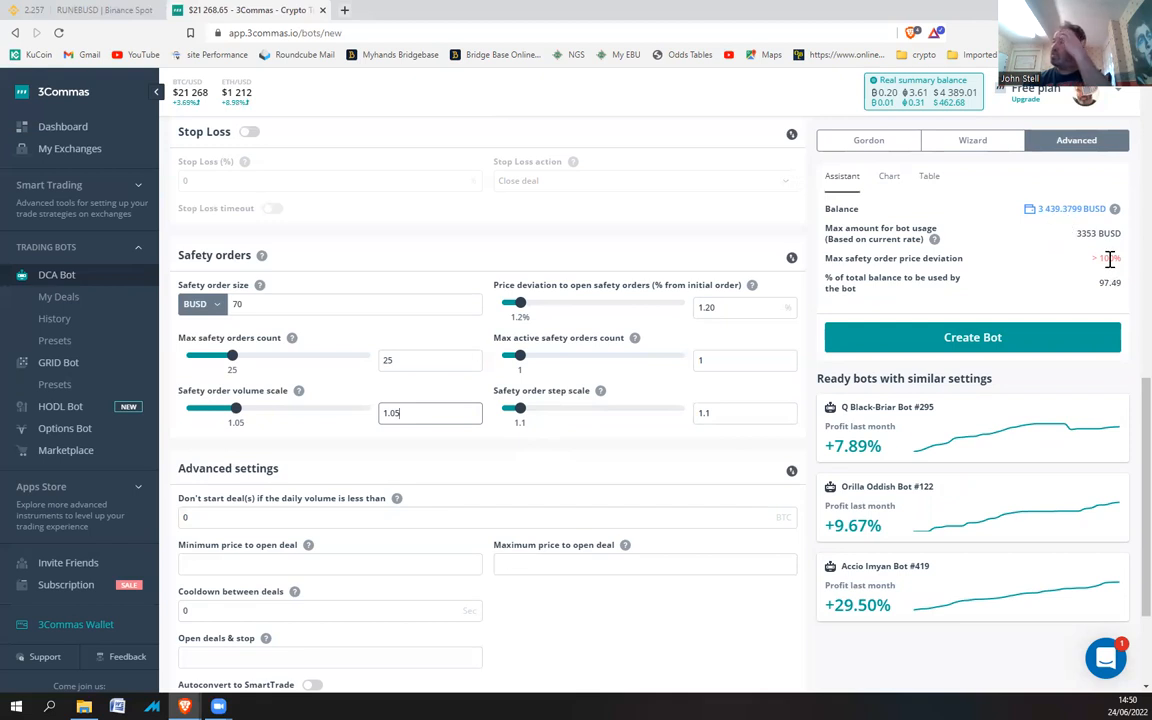
- Set the safety order step scale to 1 and the price deviation to open safety orders to 0.98%
left_click(729, 414)
key("BackSpace")
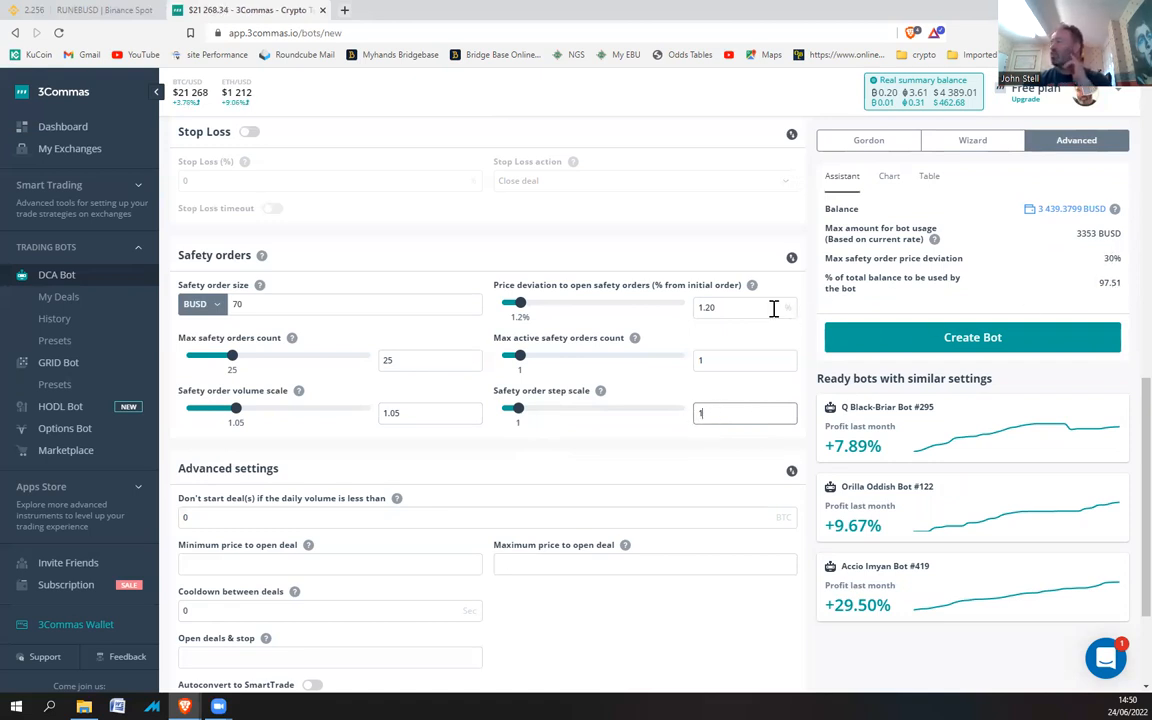
mouse_move(753, 297)
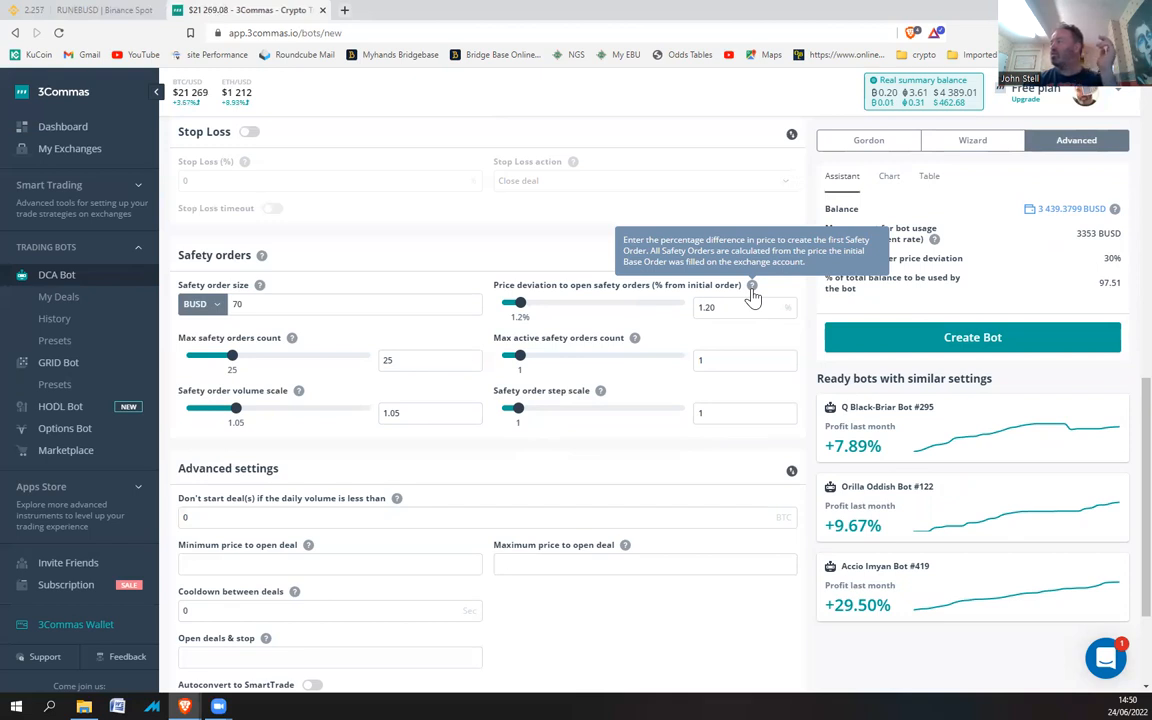
double_click(697, 308)
type("0.98")
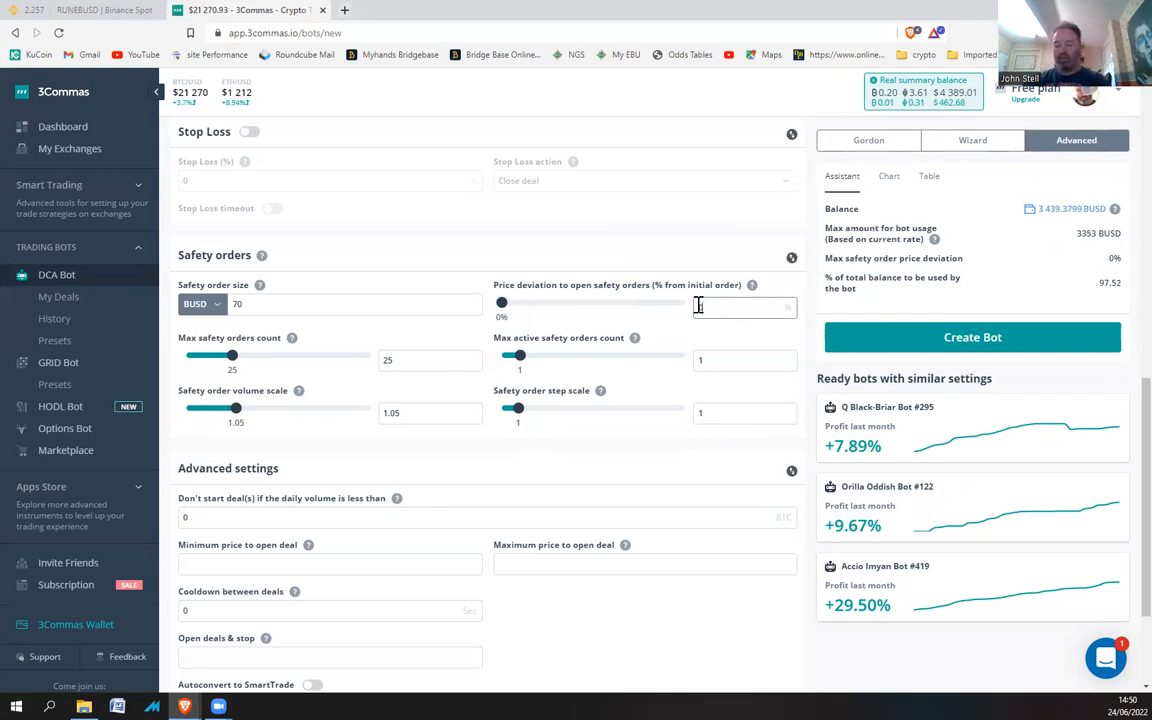
left_click(733, 364)
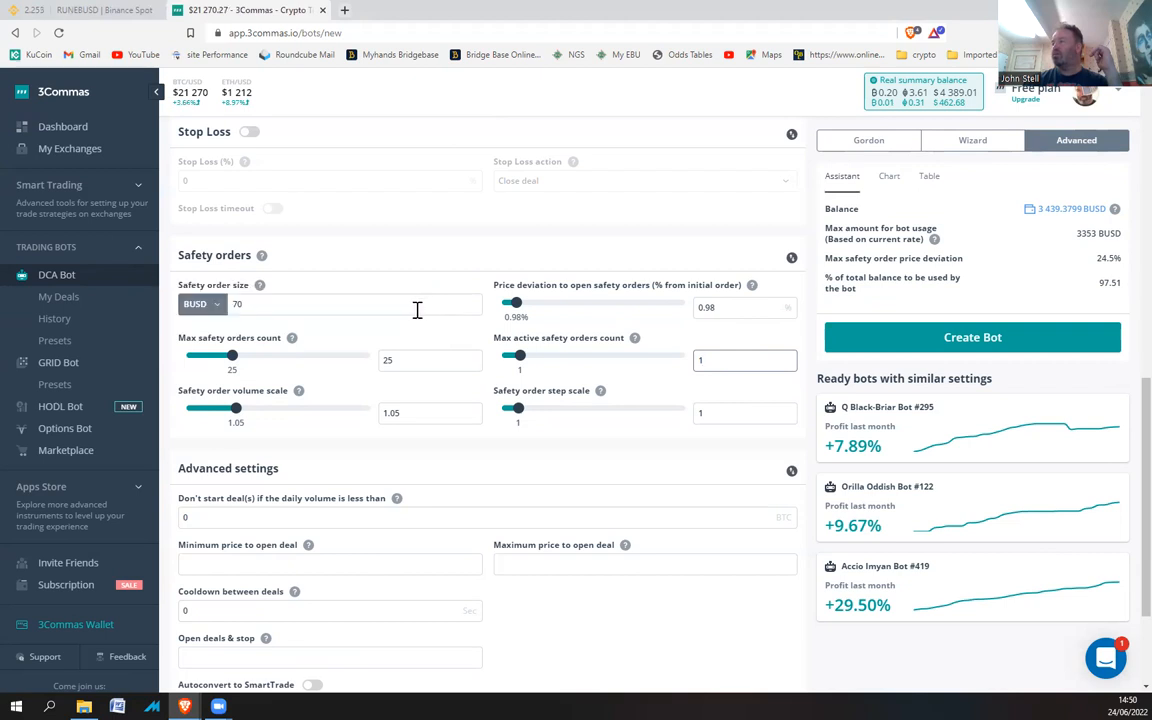
- Try a safety order size of 80 BUSD, and set it back to 70
left_click_drag(247, 306, 229, 304)
type("80")
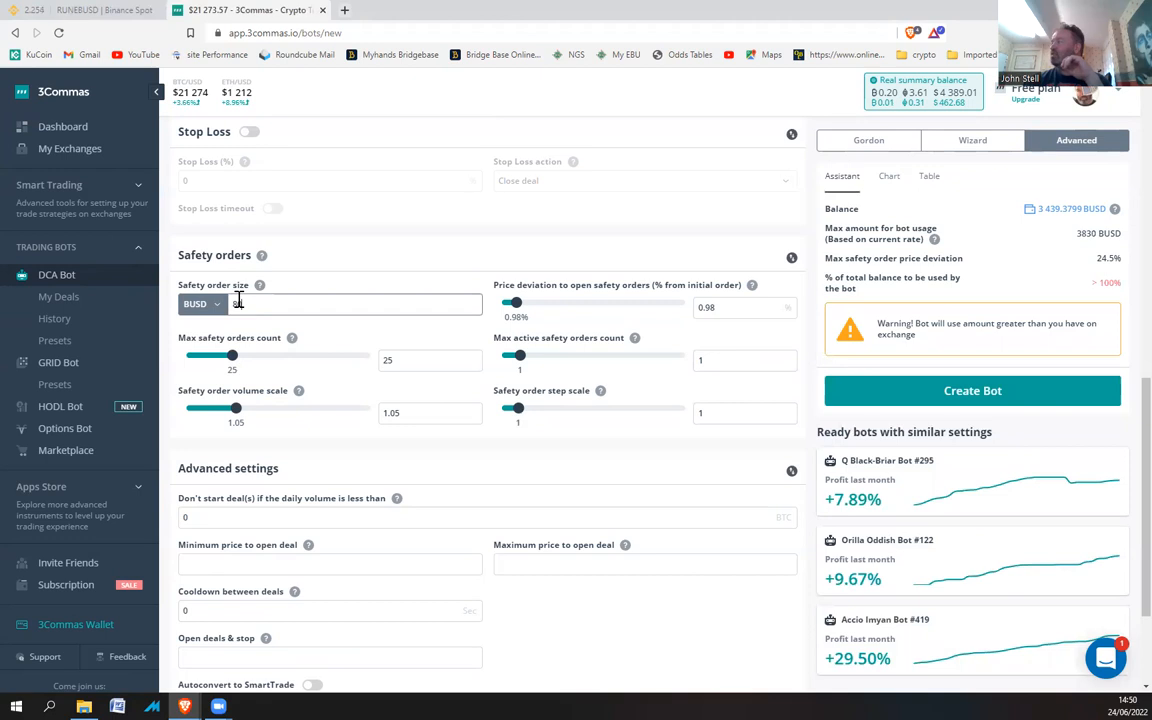
double_click(240, 304)
type("70")
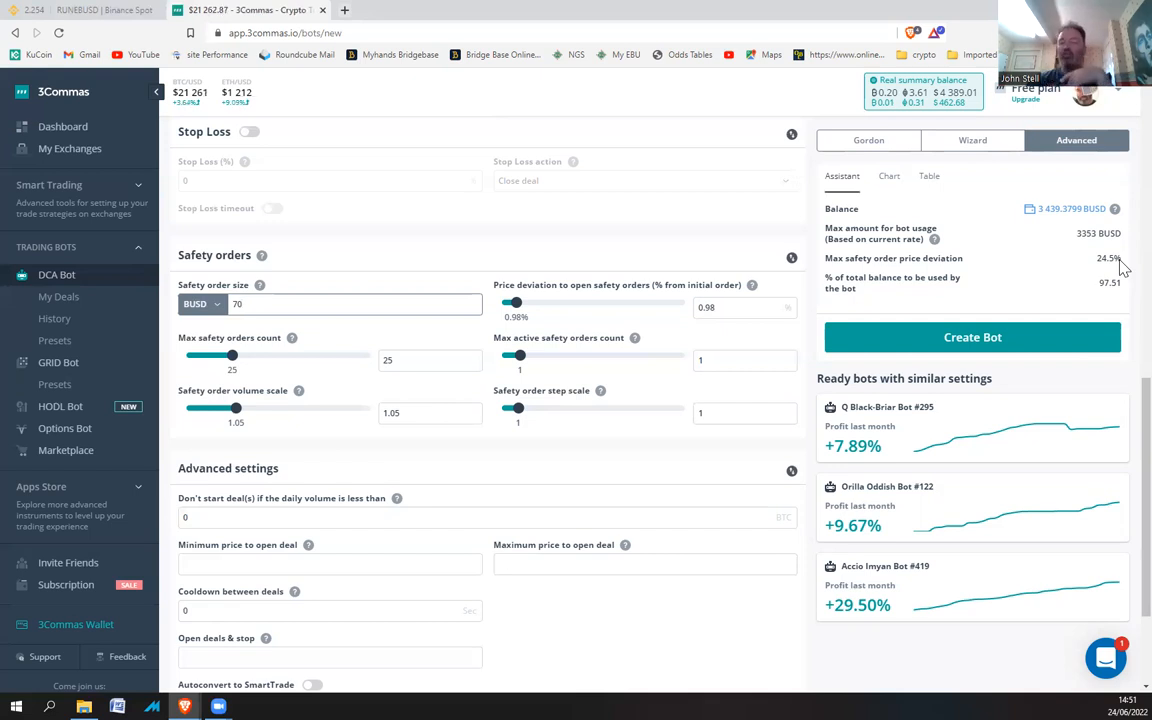
- Review all the bot settings, from the main settings and strategy through take profit and safety orders to the advanced settings
scroll(1122, 348, "up", 2)
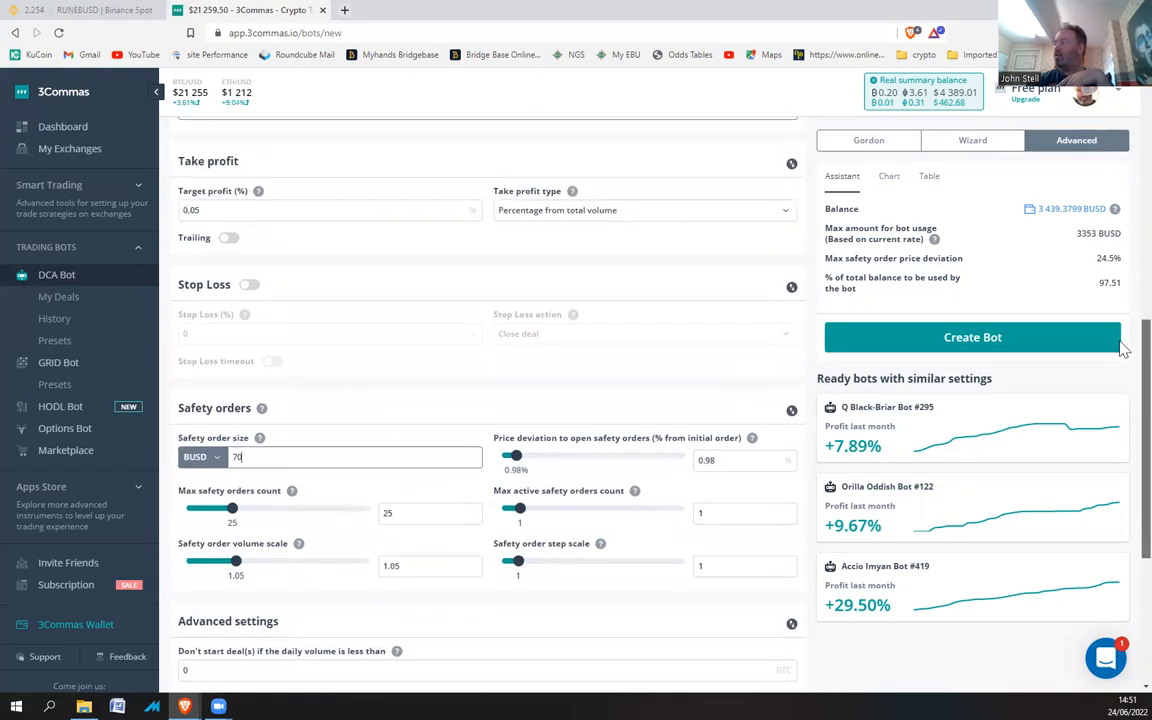
scroll(1122, 348, "up", 10)
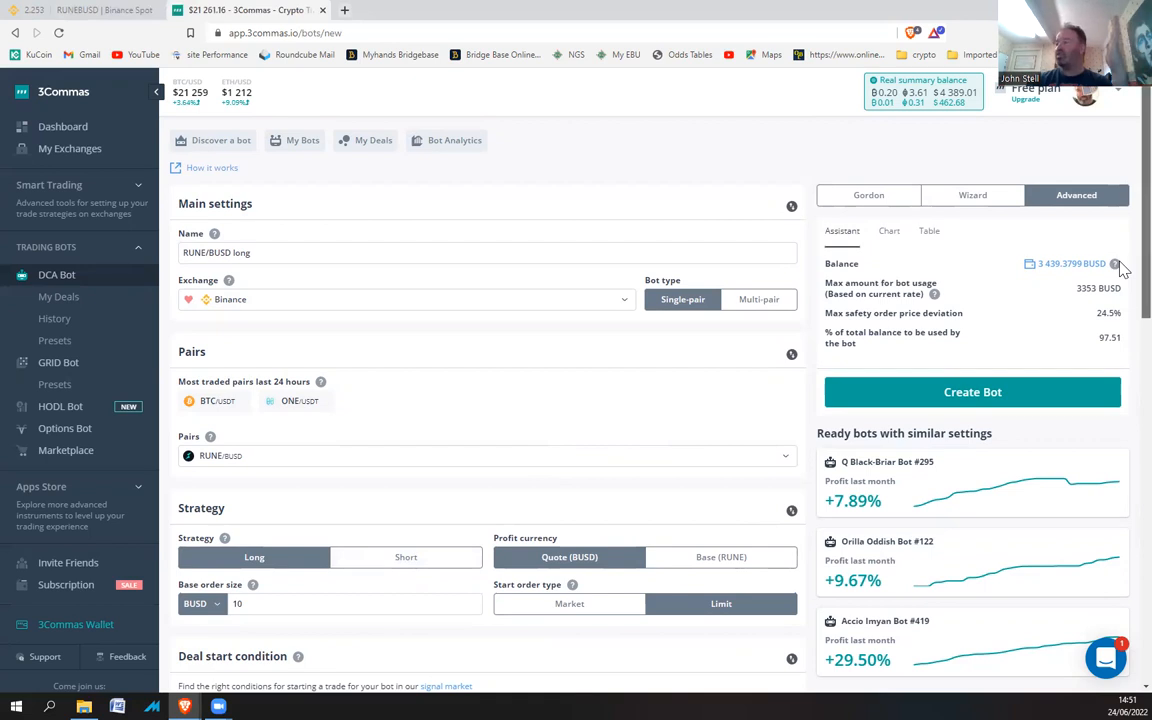
scroll(1122, 268, "down", 3)
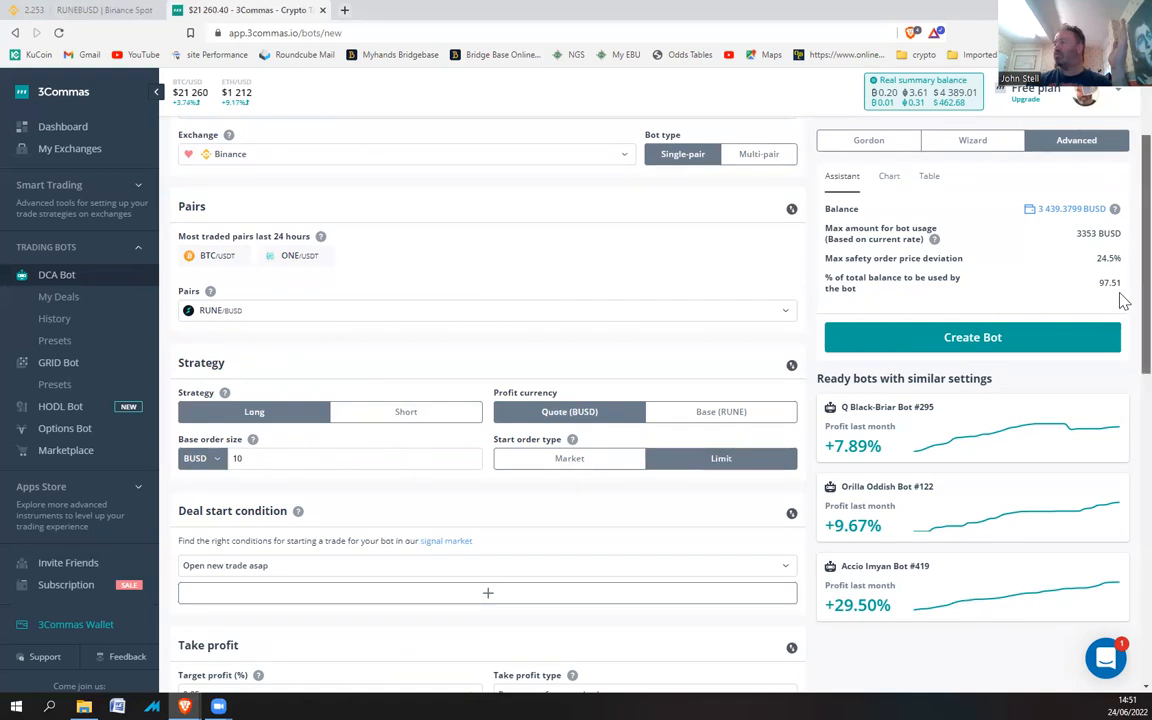
scroll(1122, 300, "down", 3)
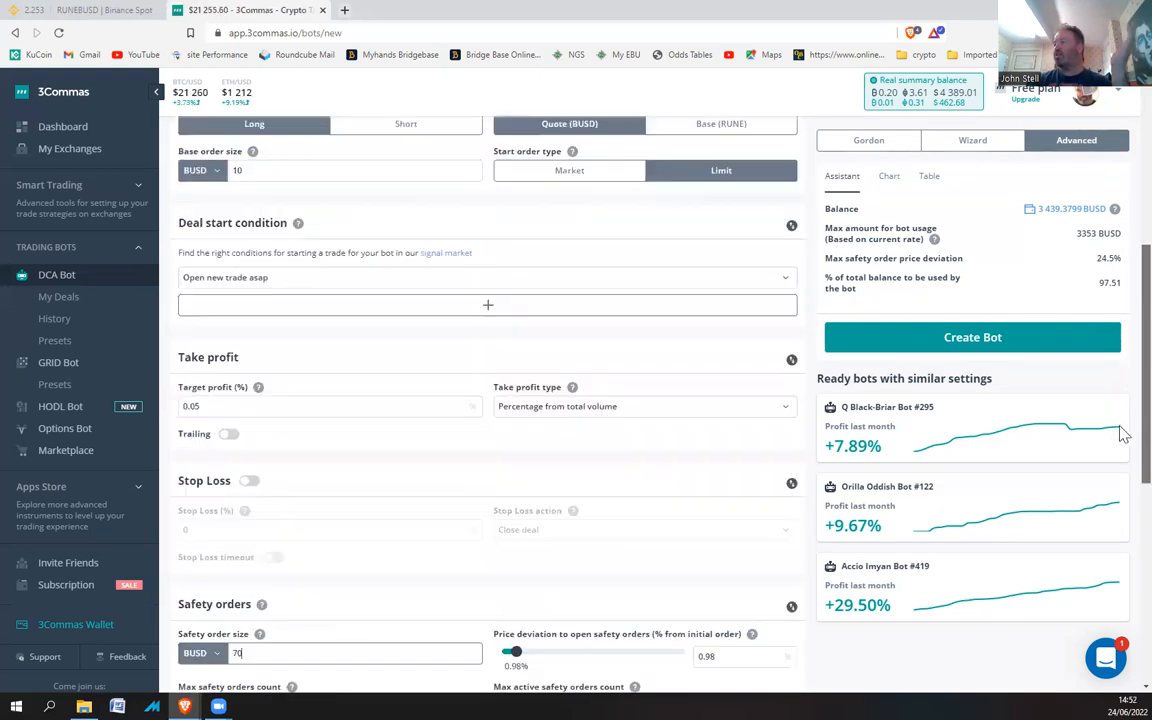
scroll(1122, 432, "down", 1)
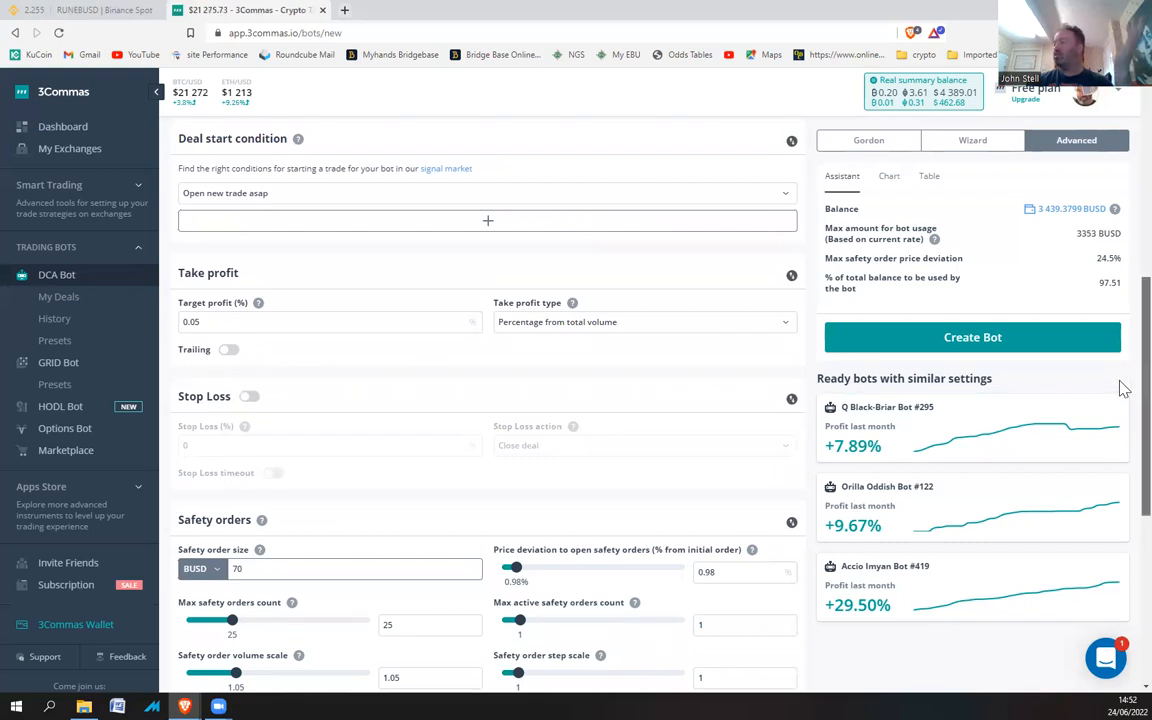
scroll(1122, 395, "down", 1)
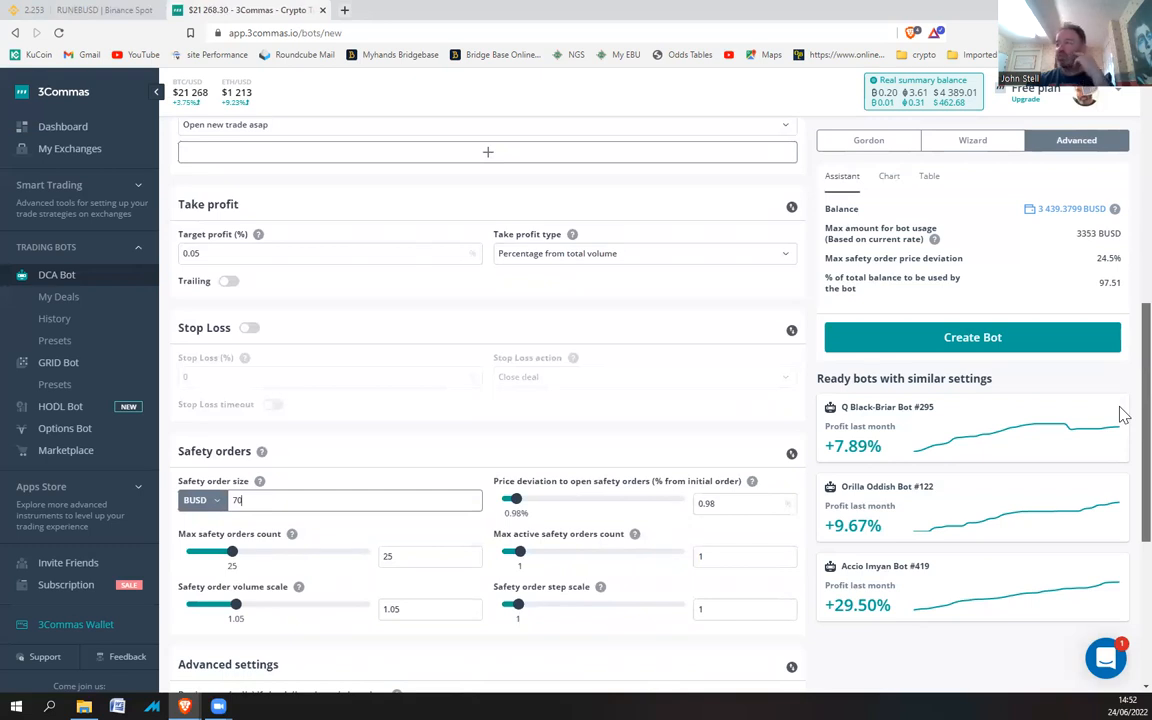
scroll(1122, 415, "down", 3)
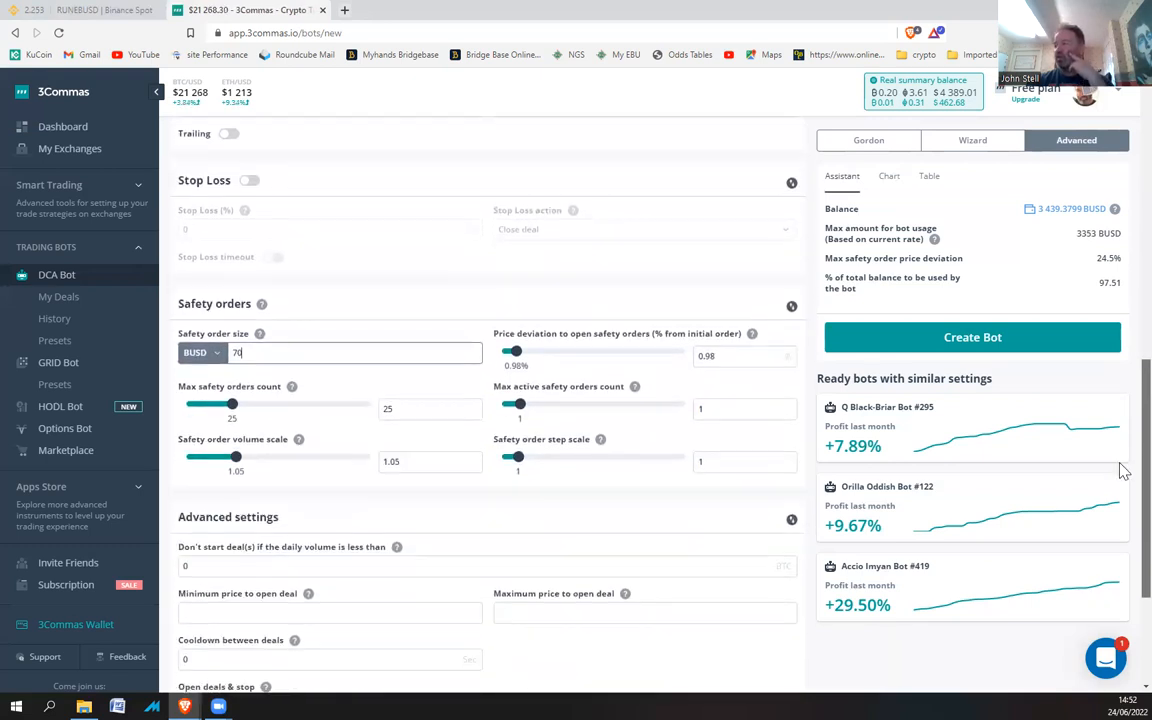
scroll(1122, 495, "down", 2)
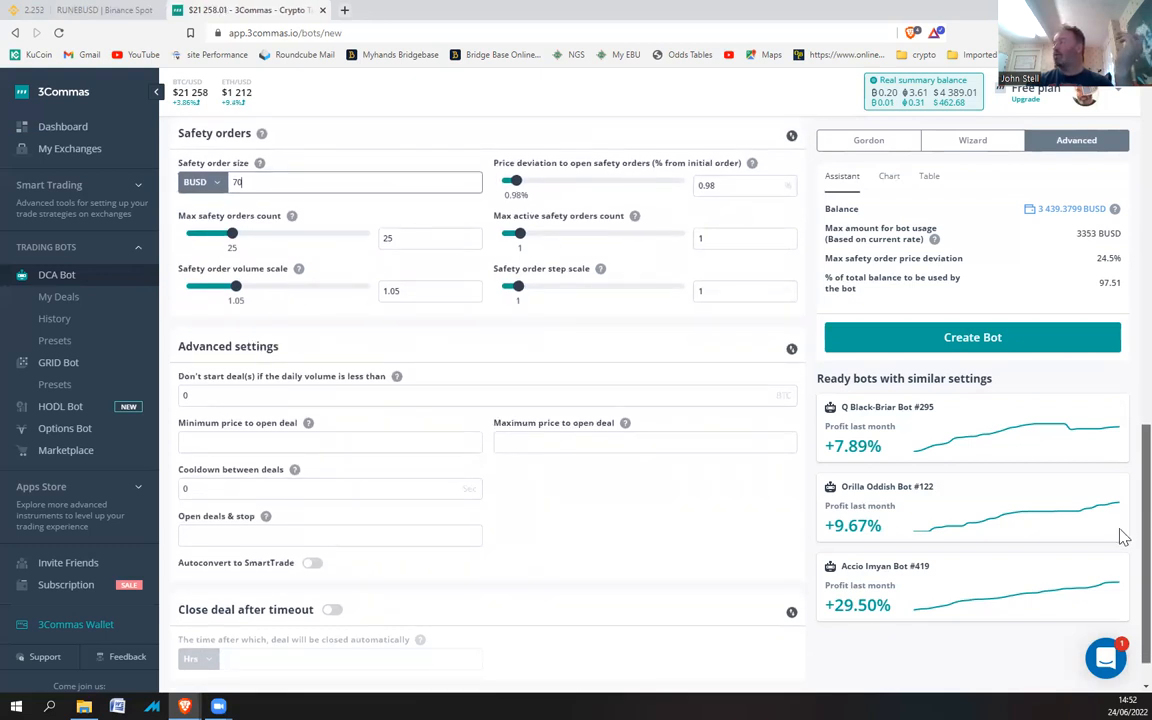
scroll(1122, 480, "up", 10)
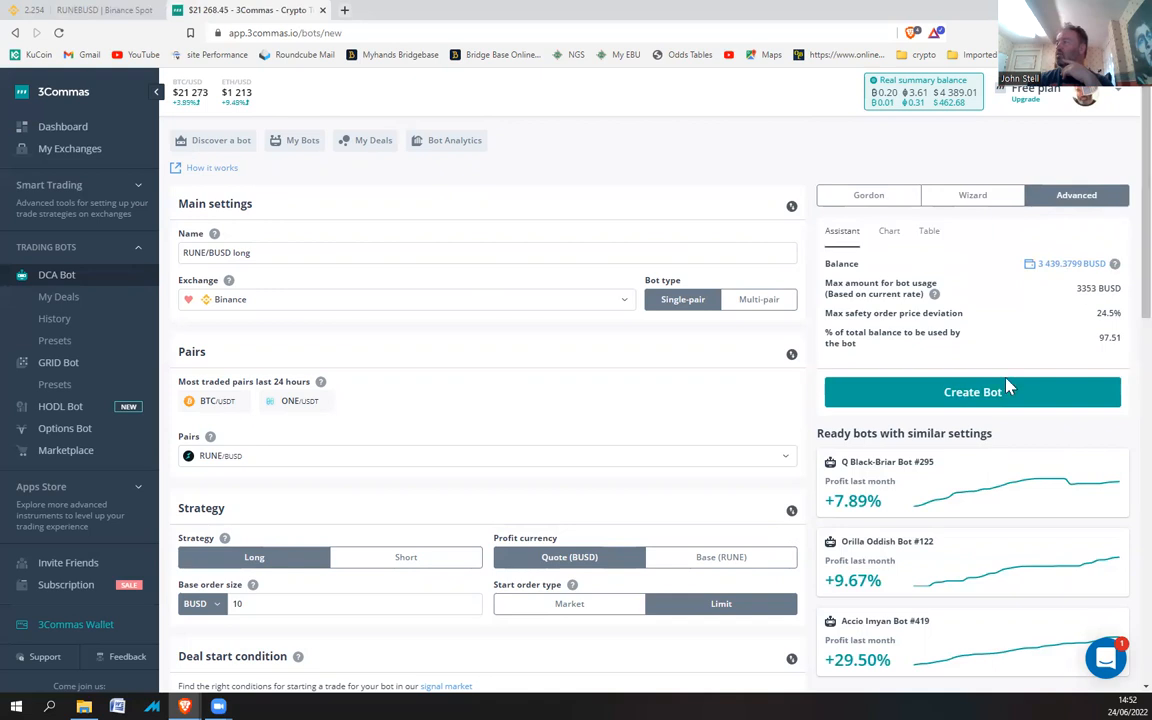
- Create the RUNE/BUSD long bot and start it
left_click(953, 402)
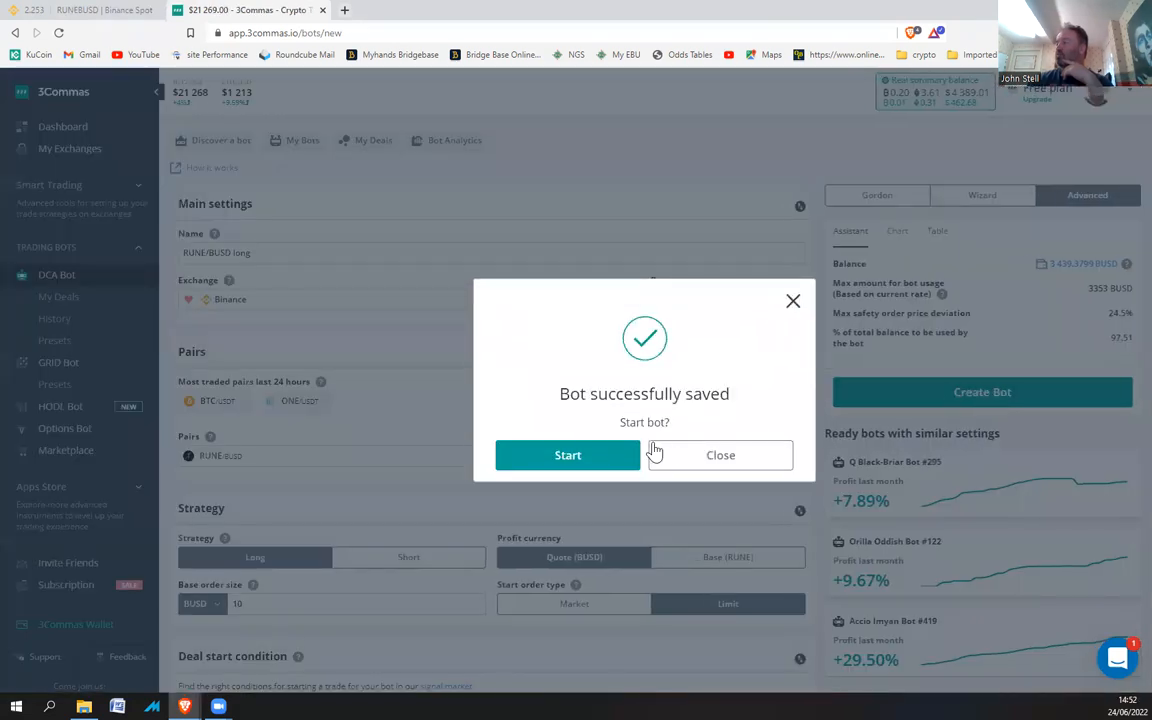
left_click(592, 460)
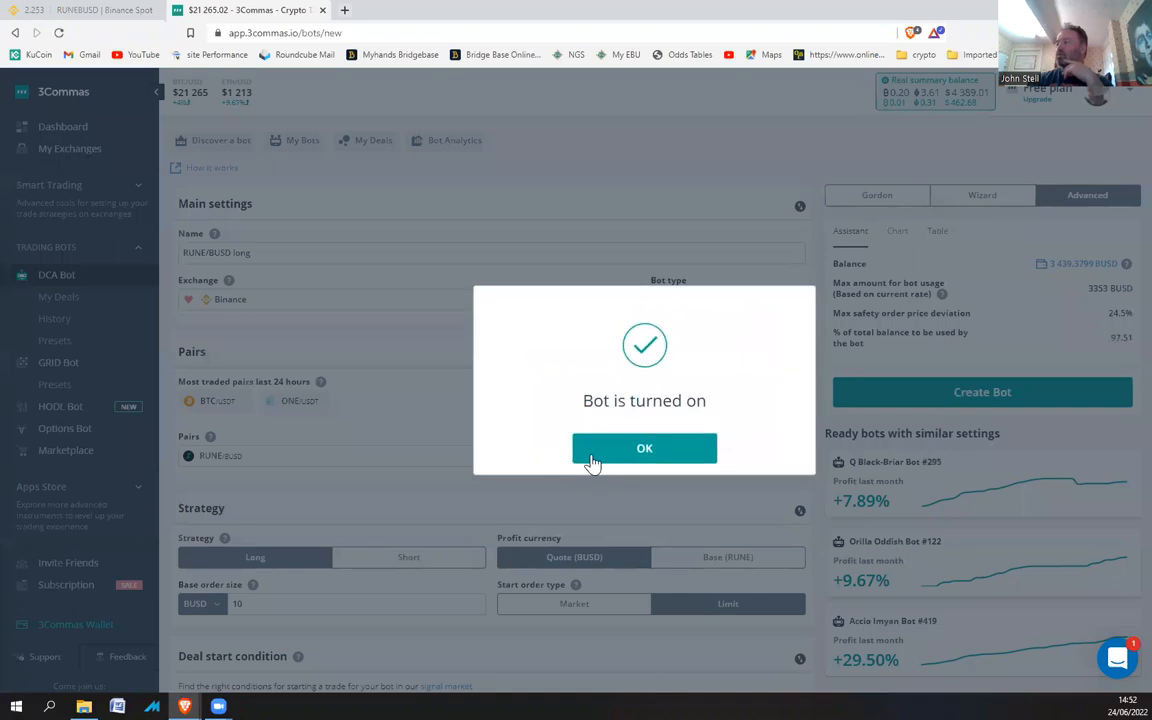
left_click(620, 460)
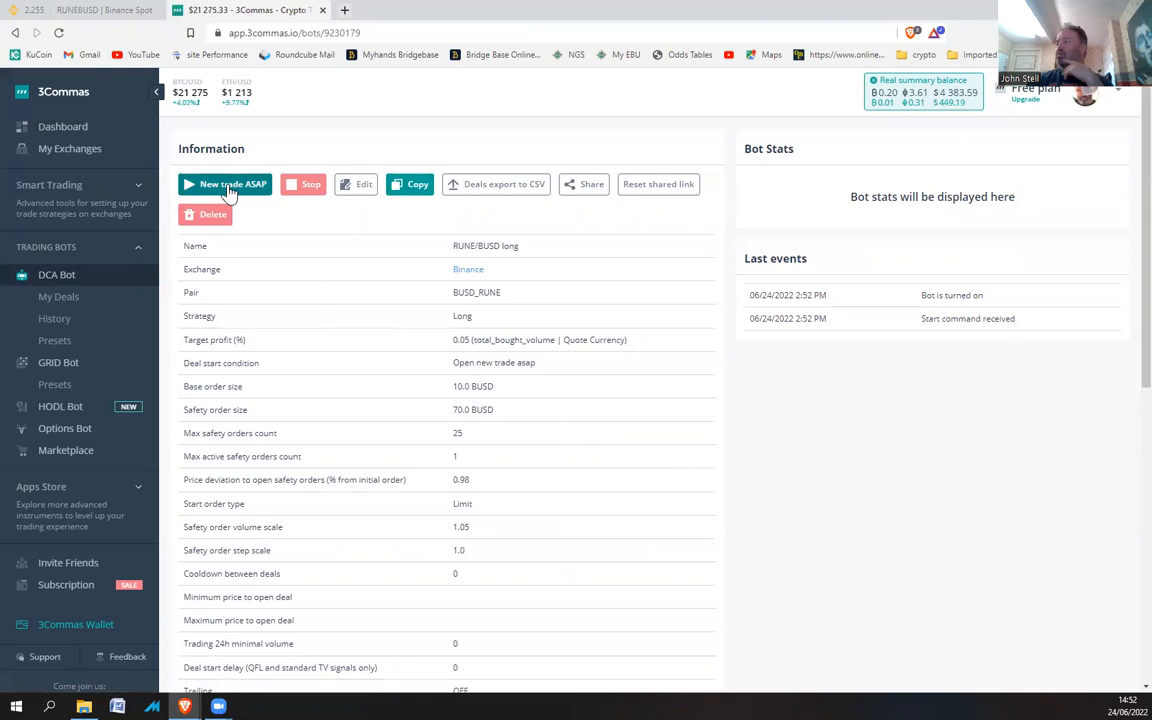
- Check the RUNE/BUSD open orders on Binance, return to 3Commas and have the bot open a new trade ASAP
left_click(105, 12)
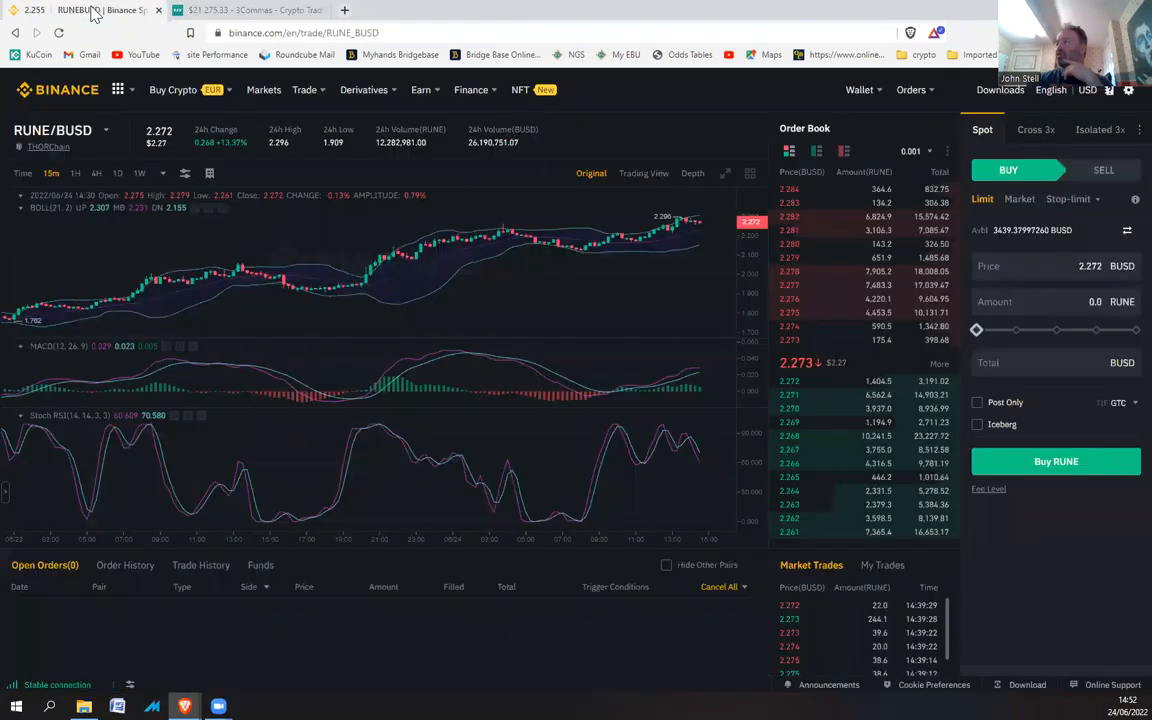
left_click(229, 12)
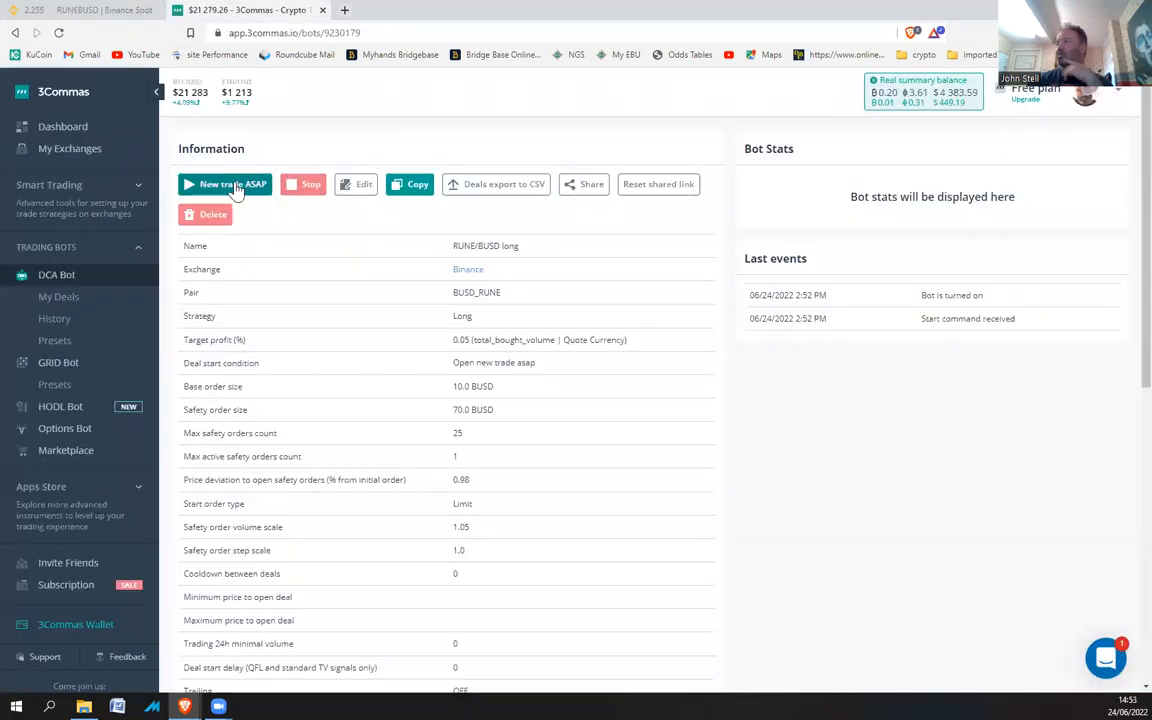
left_click(234, 187)
left_click(702, 446)
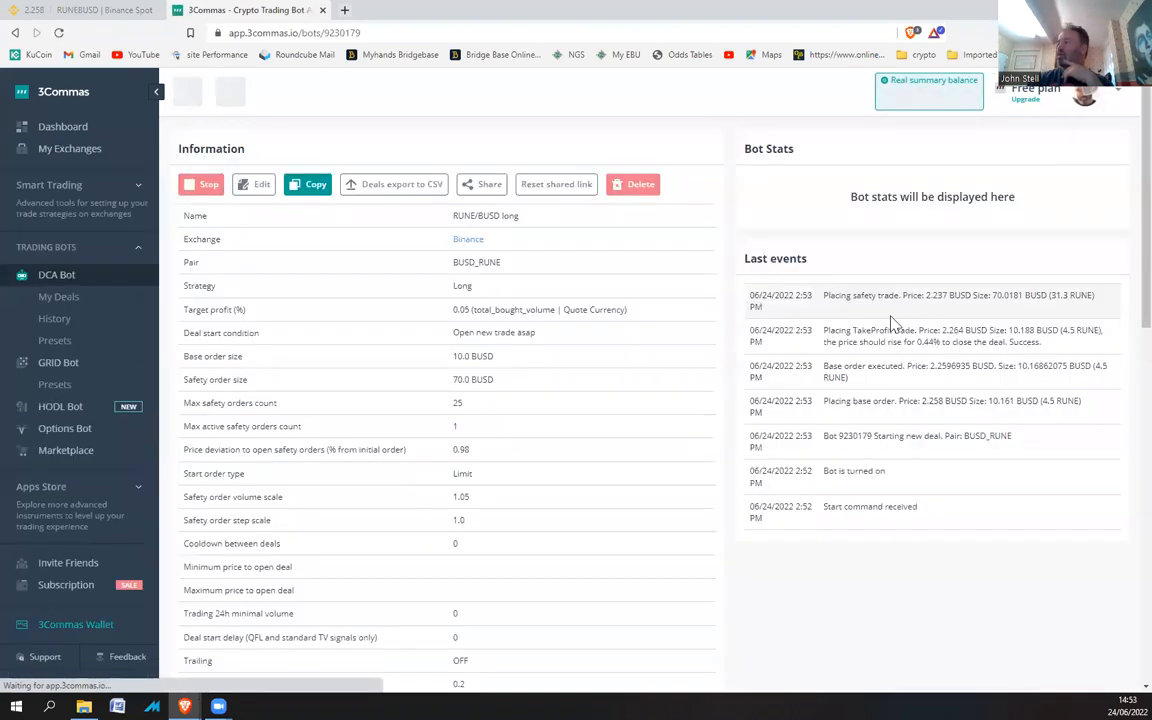
- Highlight the bot's last events and switch to Binance to examine the open RUNE/BUSD orders
left_click_drag(827, 297, 915, 510)
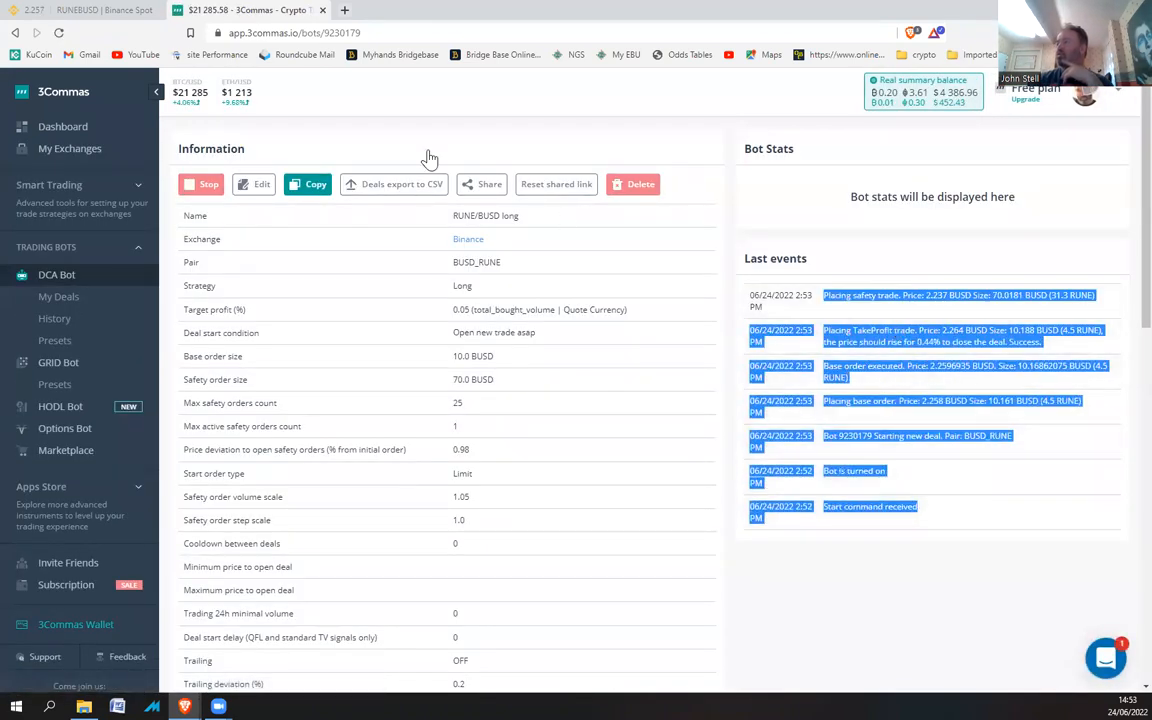
left_click(115, 12)
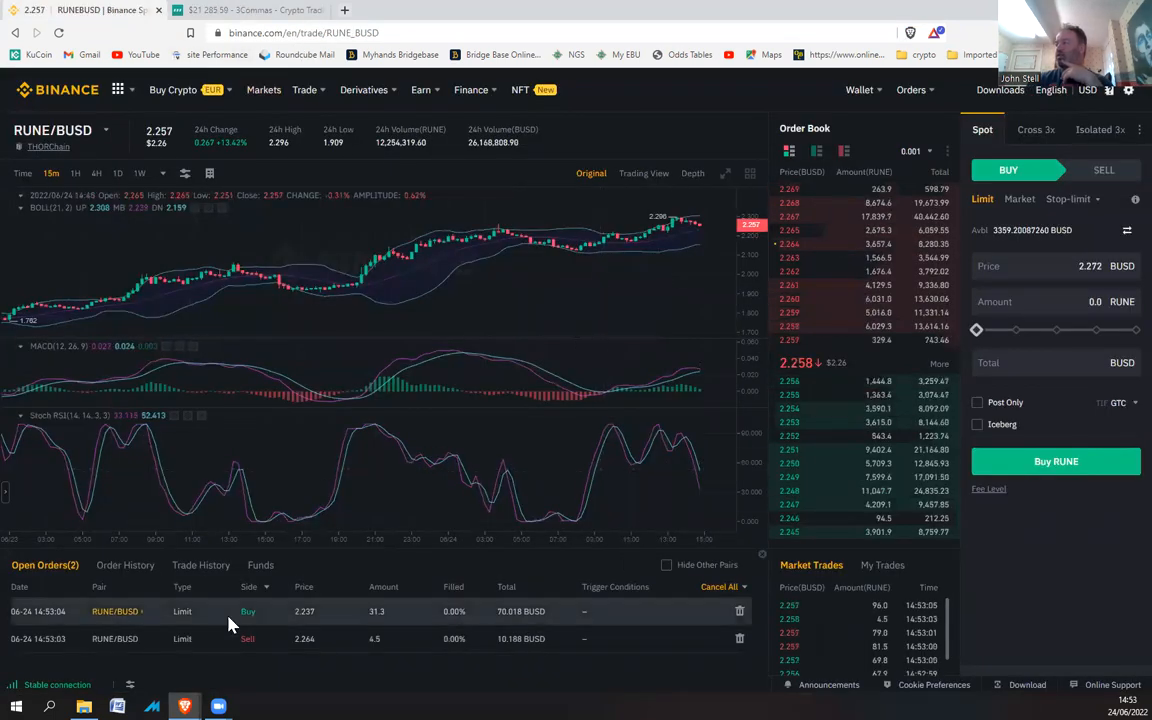